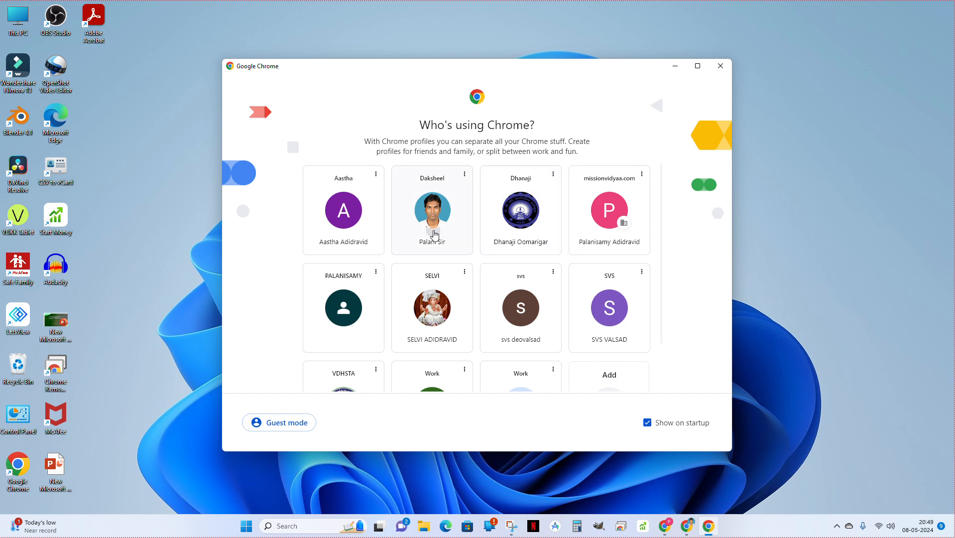
Open the browser profile that has the portrait photo and go to My Drive in Google Drive.
left_click(435, 237)
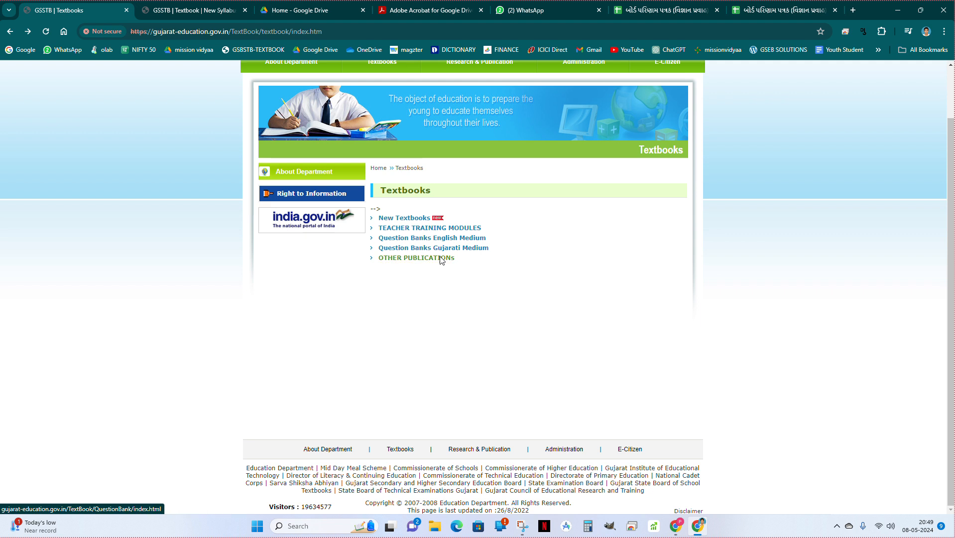
left_click(219, 34)
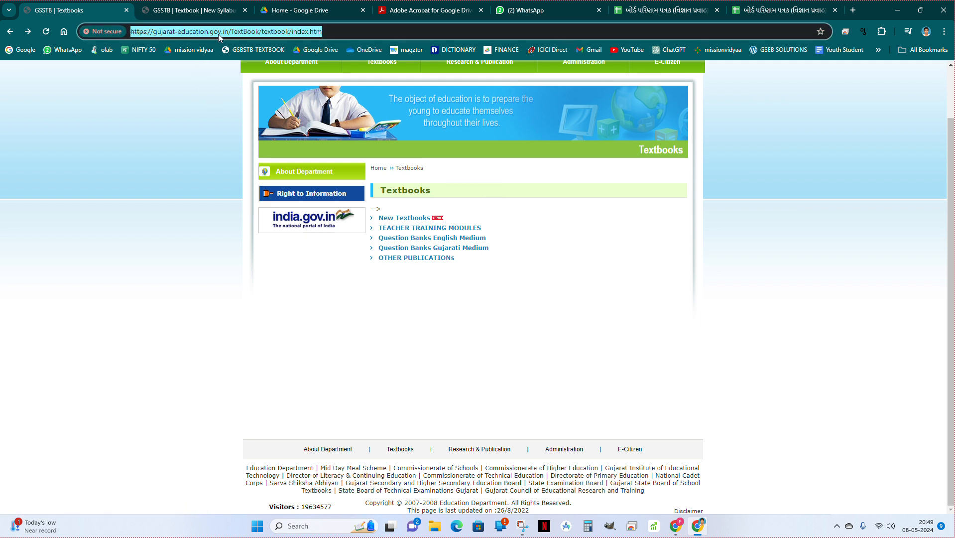
type("DRIVE.google.com/drive/u/0/my-drive")
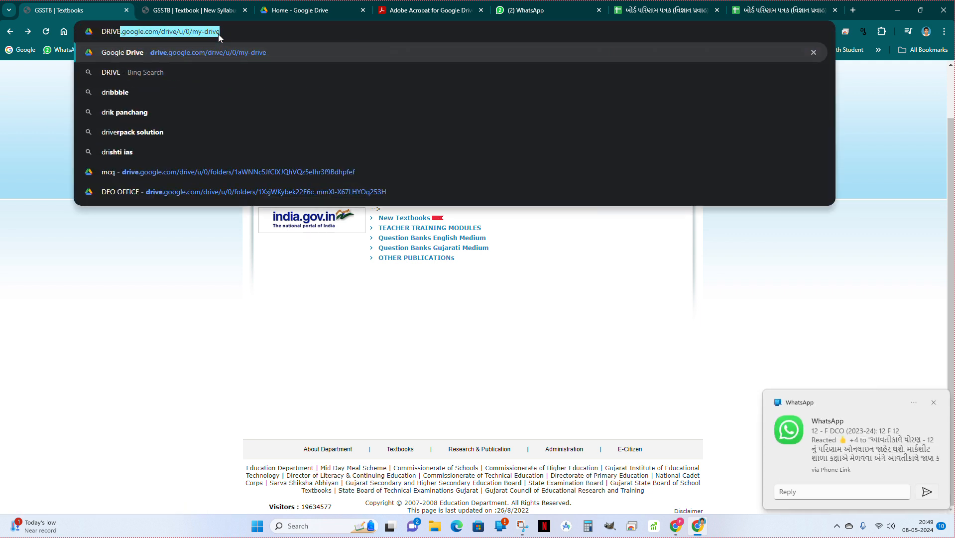
key("Return")
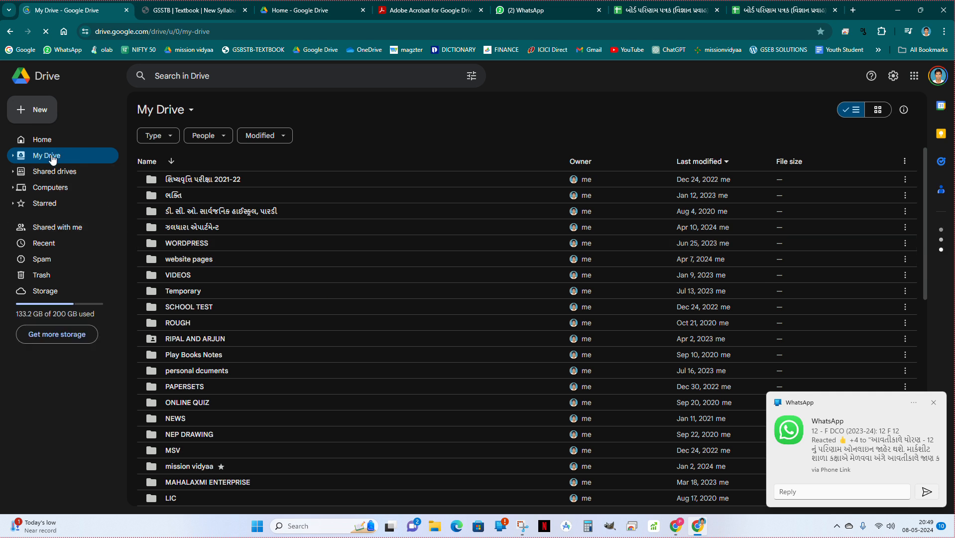
Create a new folder named RESULT in My Drive.
left_click(33, 115)
left_click(32, 112)
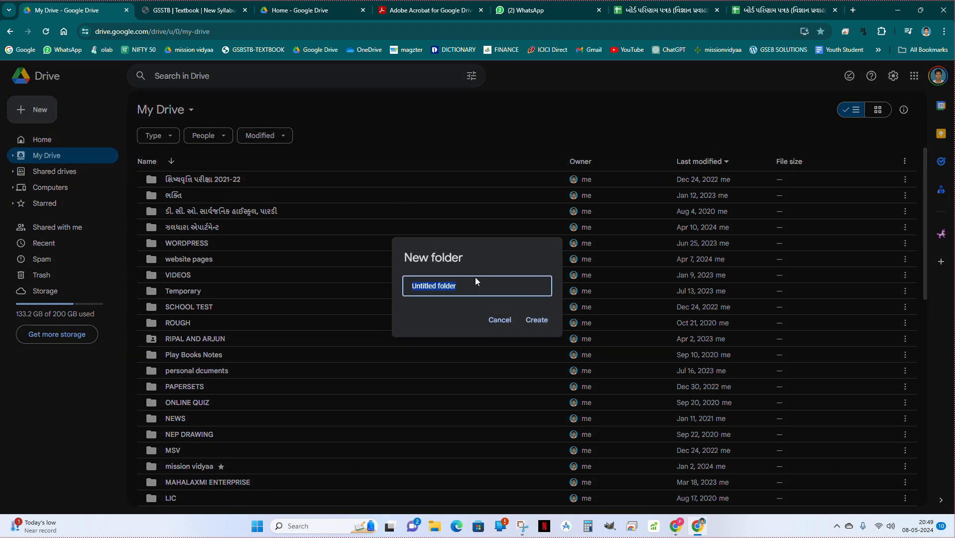
type("RESULT")
left_click(542, 321)
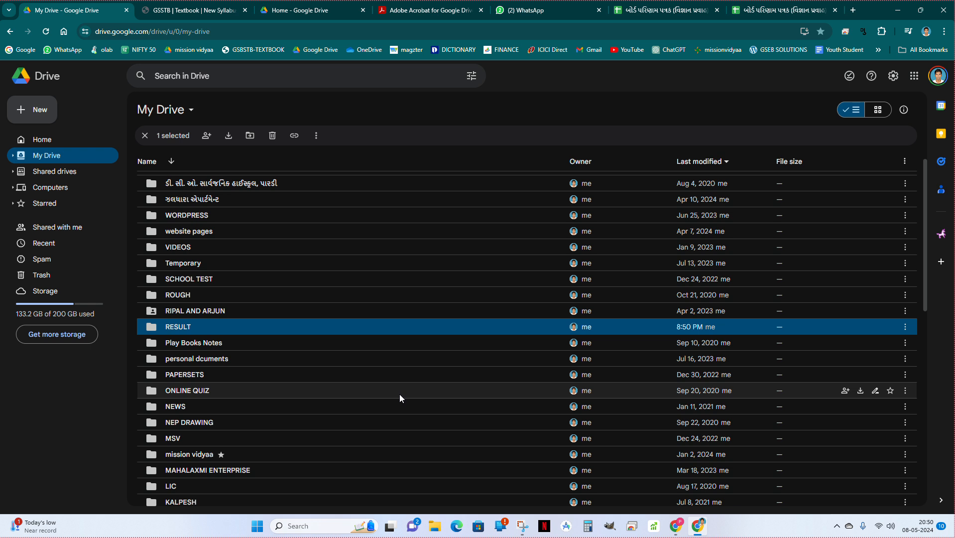
Switch to WhatsApp Web and open the shared Google Sheets link to બોર્ડ પરિણામ પત્રક (વિજ્ઞાન પ્રવાહ) in the self-message chat.
mouse_move(699, 530)
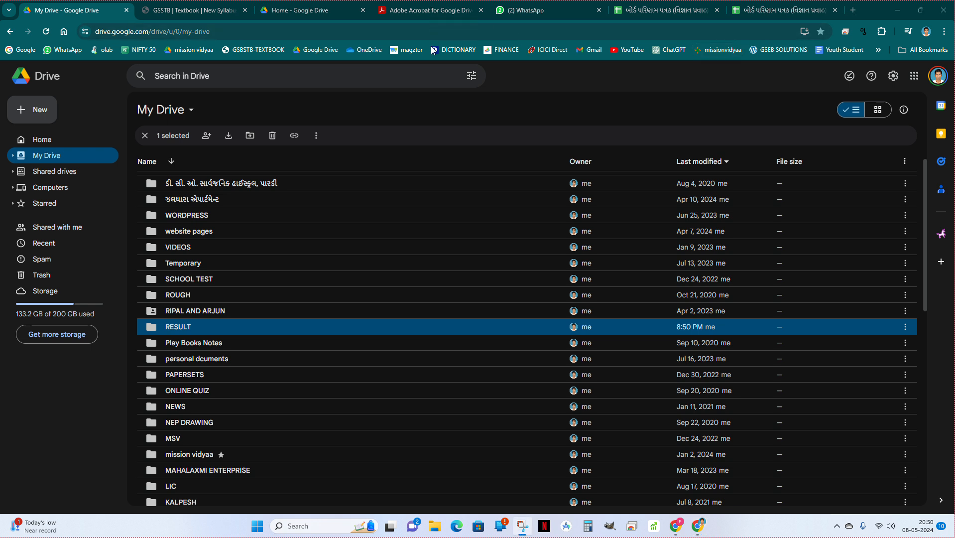
left_click(323, 10)
left_click(430, 10)
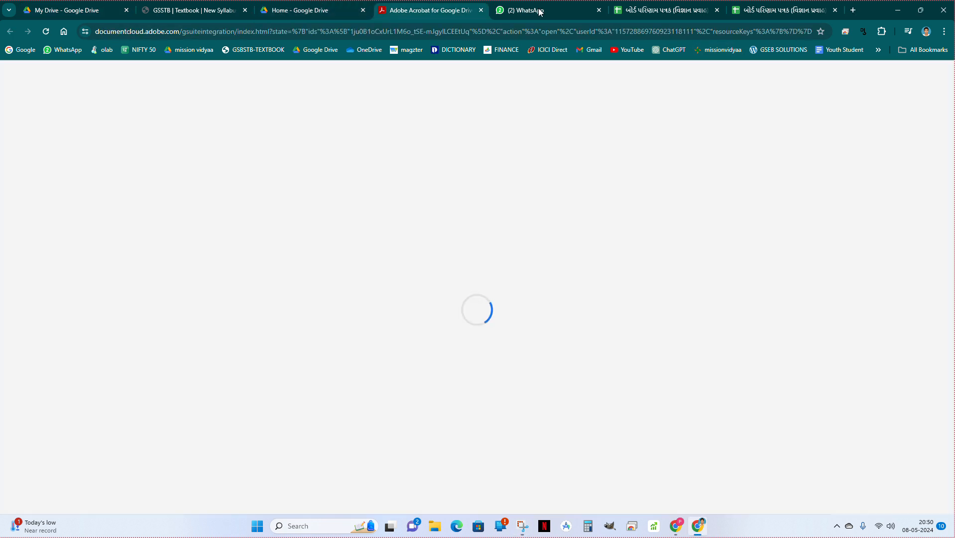
left_click(565, 11)
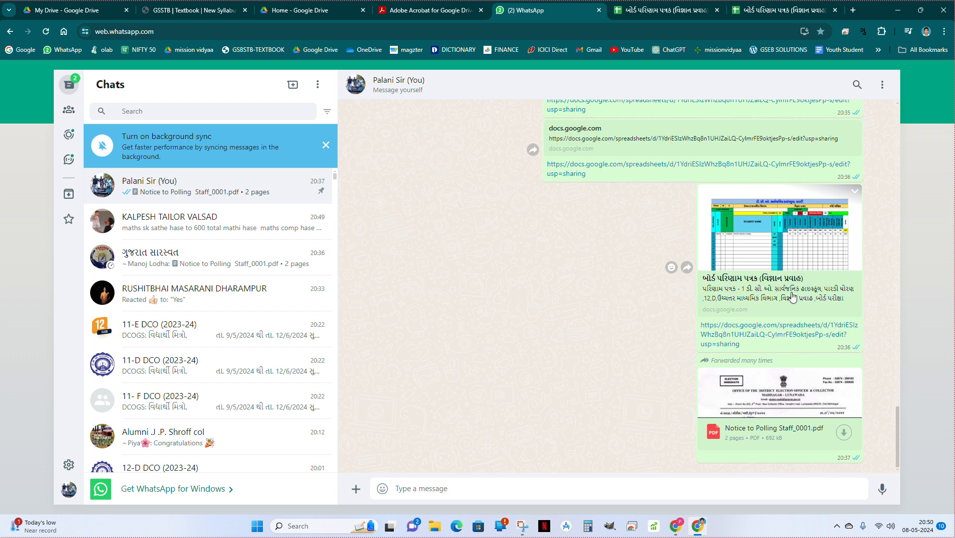
left_click(766, 331)
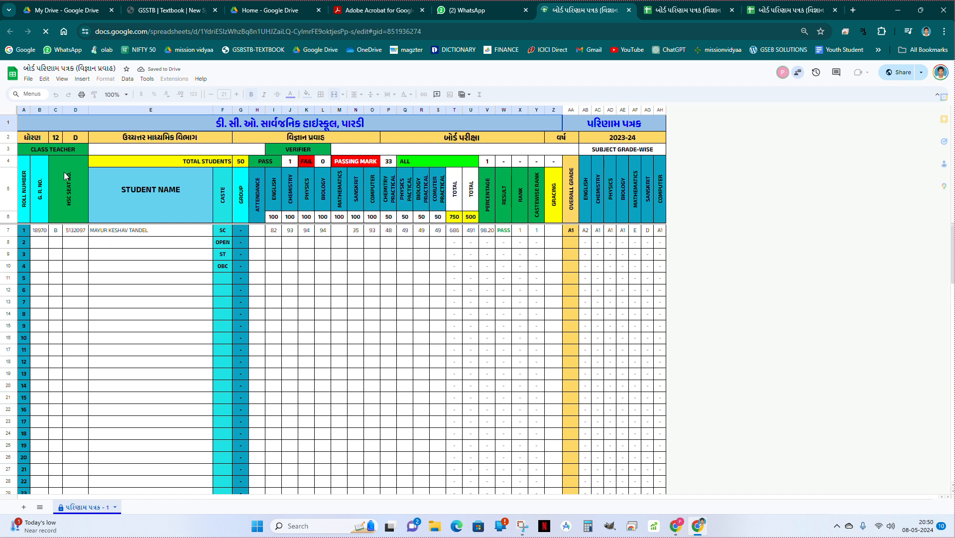
Make a copy of the result spreadsheet in the RESULT folder, keeping the suggested name.
left_click(30, 81)
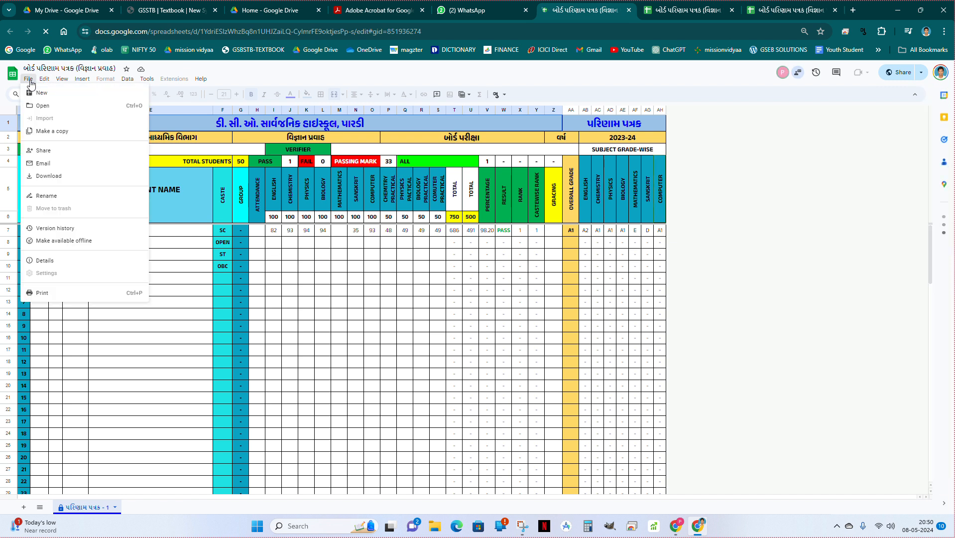
left_click(50, 131)
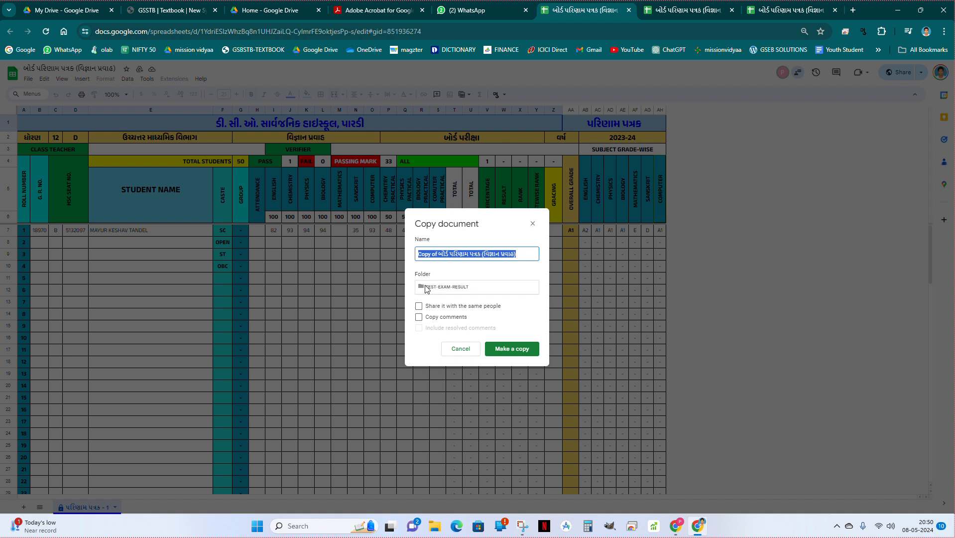
left_click(433, 290)
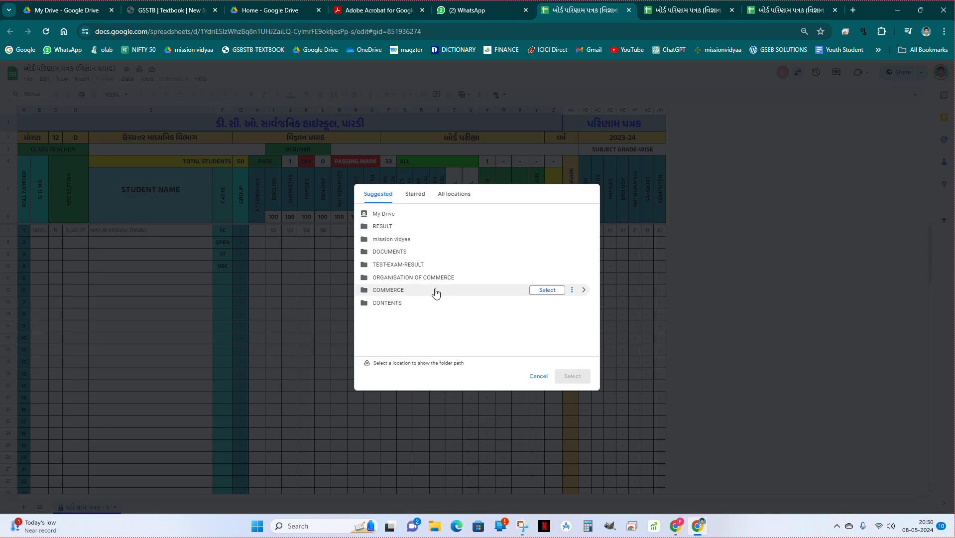
left_click(387, 231)
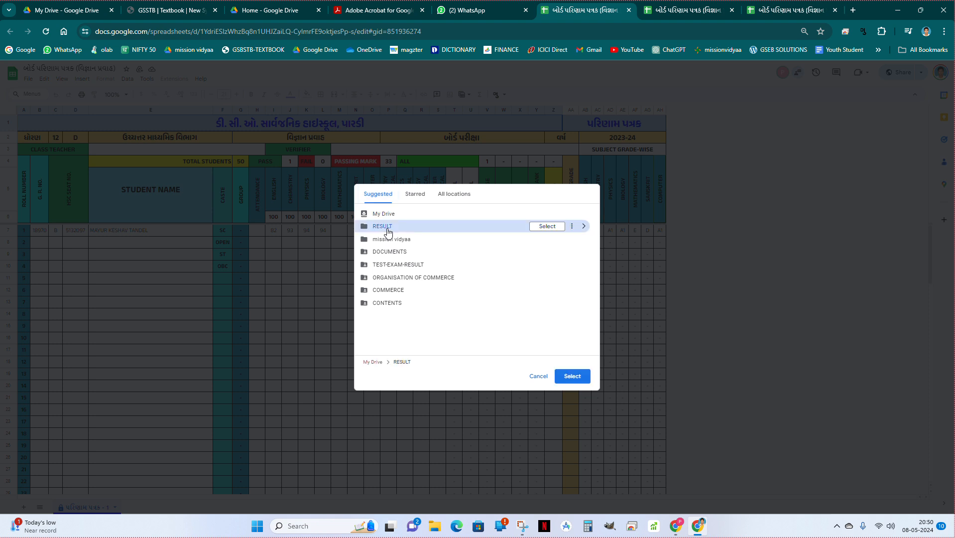
left_click(571, 377)
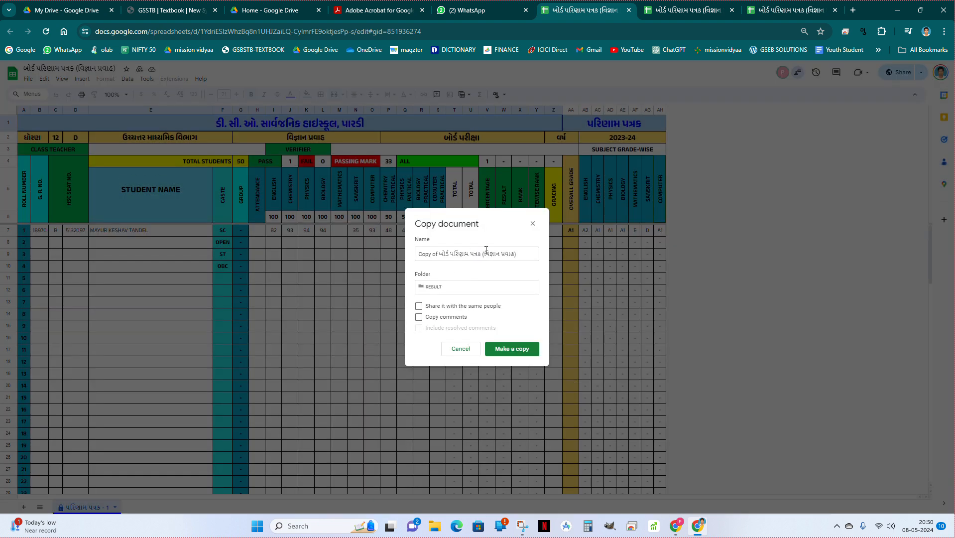
left_click(513, 351)
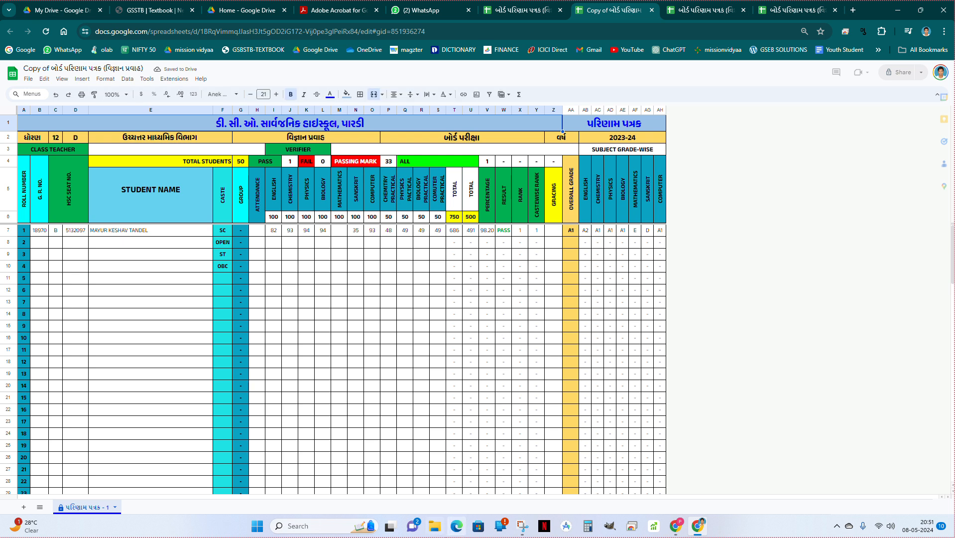
Open the RESULT folder in Google Drive and open the copied result spreadsheet from it.
left_click(46, 6)
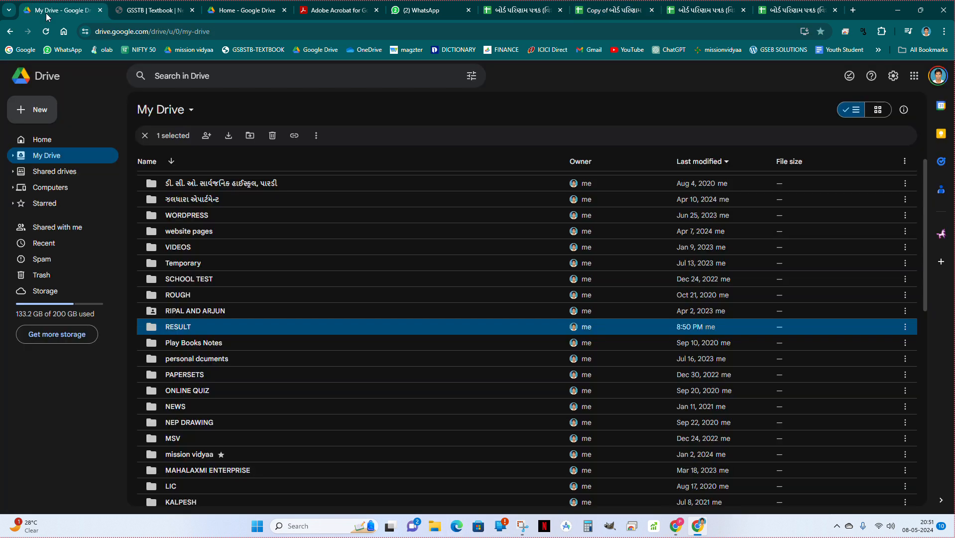
double_click(184, 329)
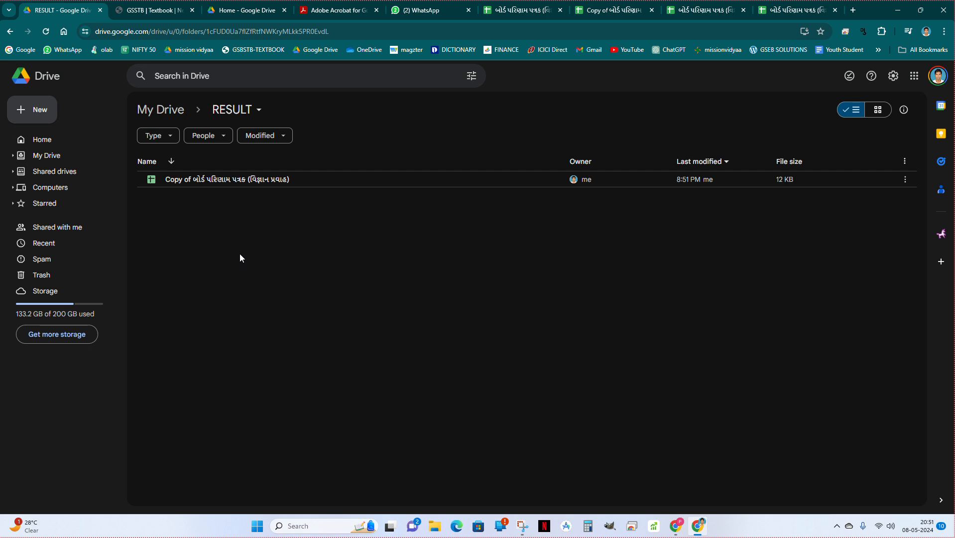
double_click(222, 181)
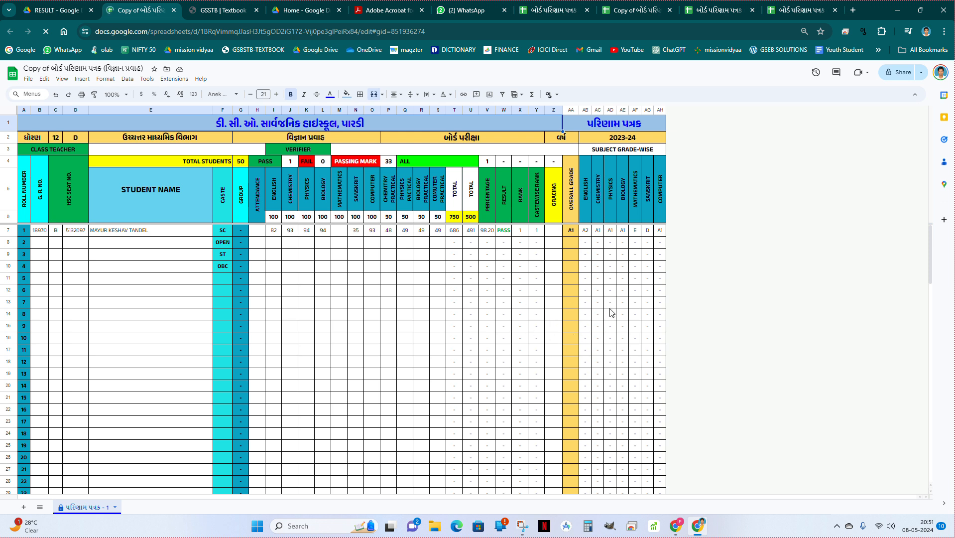
scroll(585, 406, "down", 15)
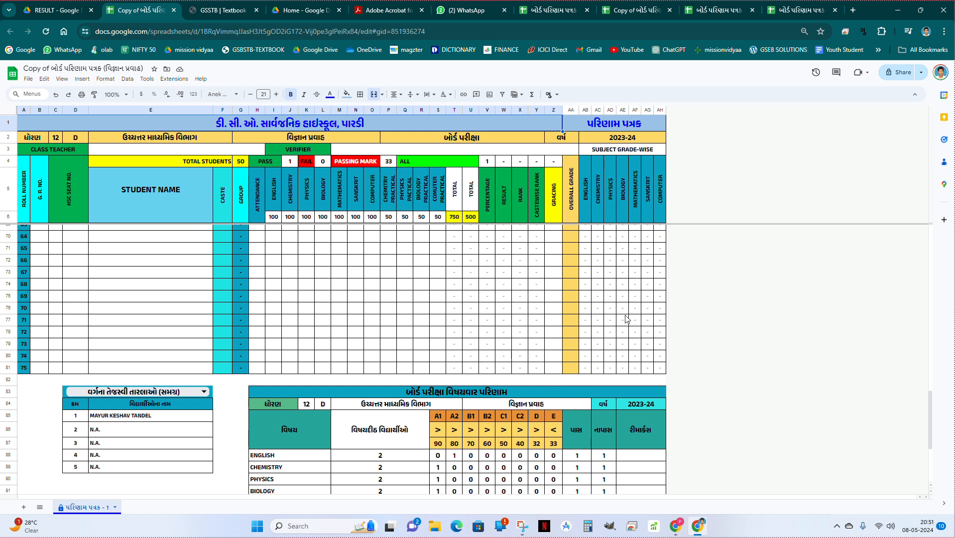
scroll(503, 317, "up", 15)
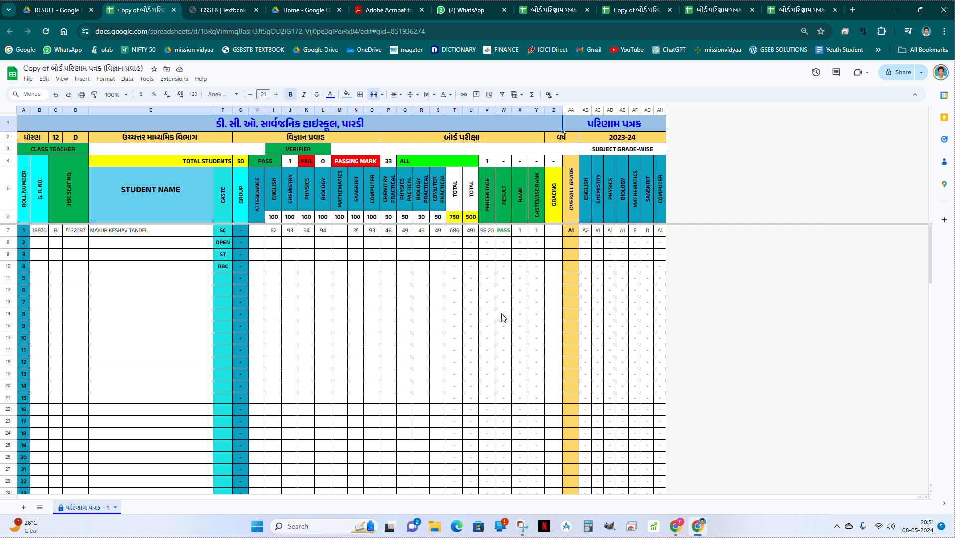
left_click(246, 162)
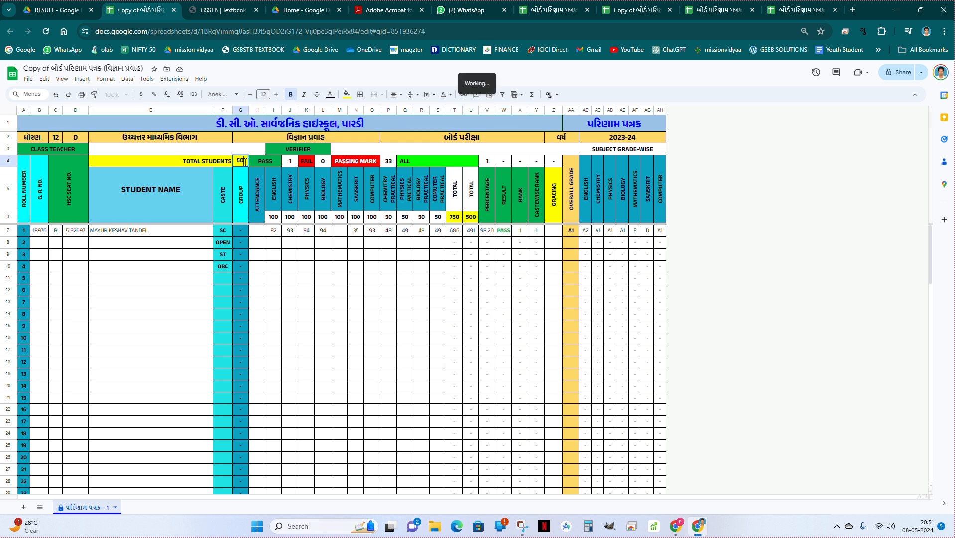
left_click(244, 173)
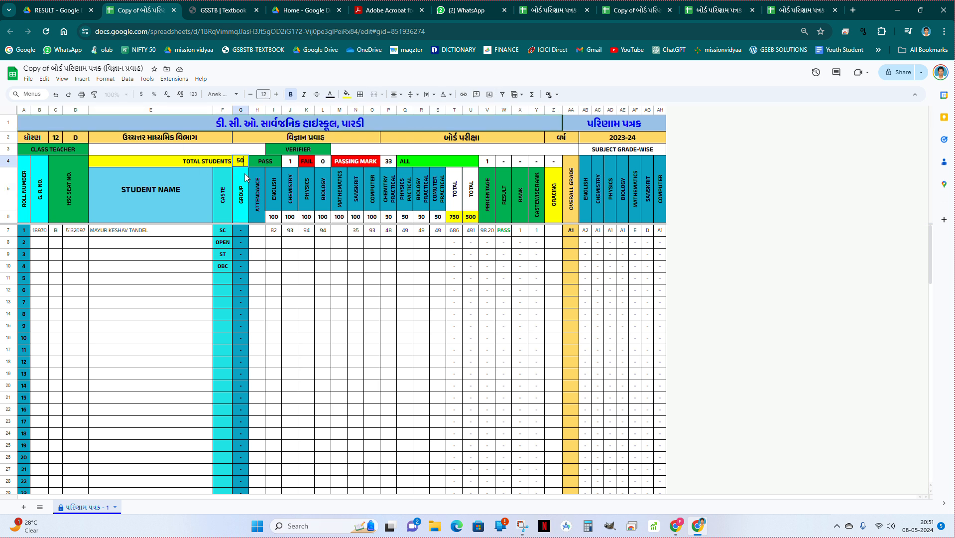
key("Up")
Set the Biology mark of the student with roll number 1 to 31.
left_click(321, 234)
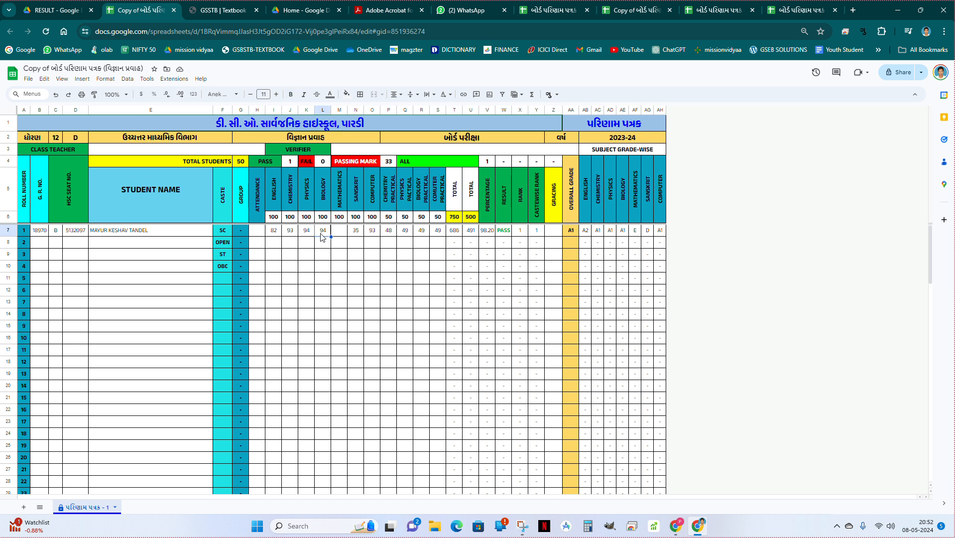
type("31+2")
key("Return")
left_click(323, 236)
type("33")
key("Return")
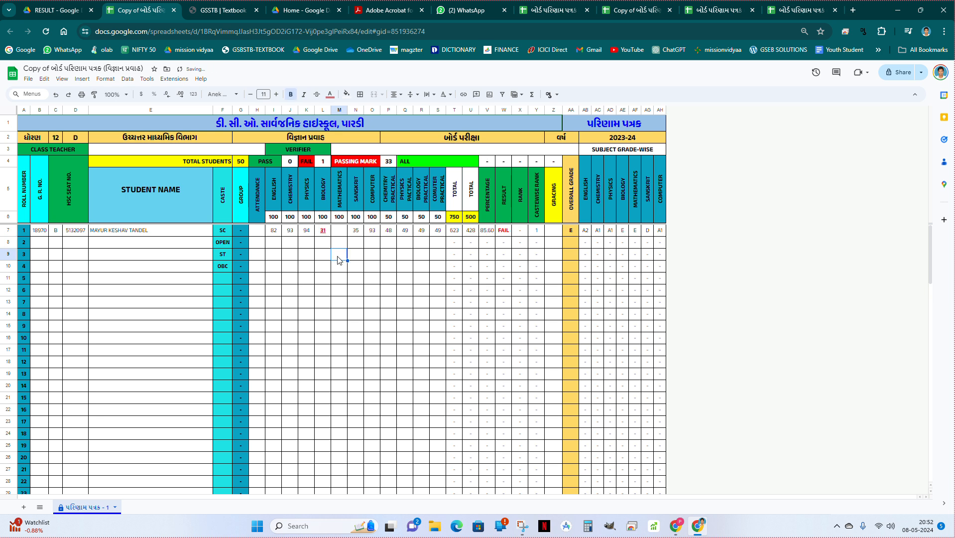
left_click(327, 233)
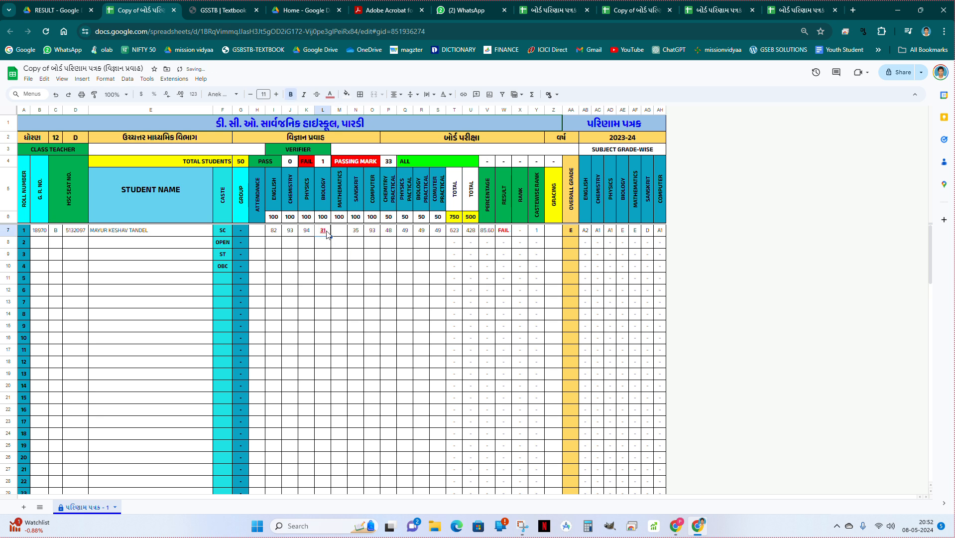
Enter YES in the Gracing column for the student with roll number 1.
left_click(556, 234)
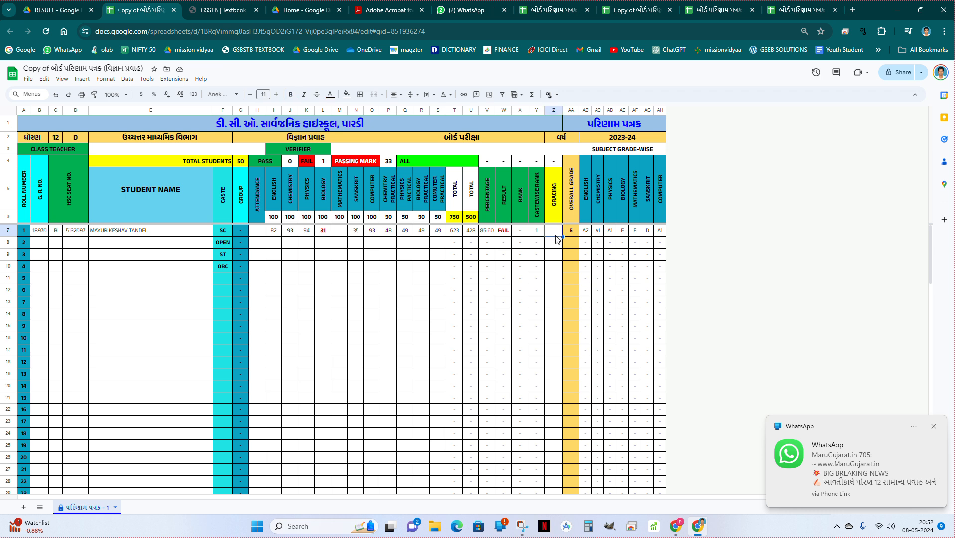
type("YES")
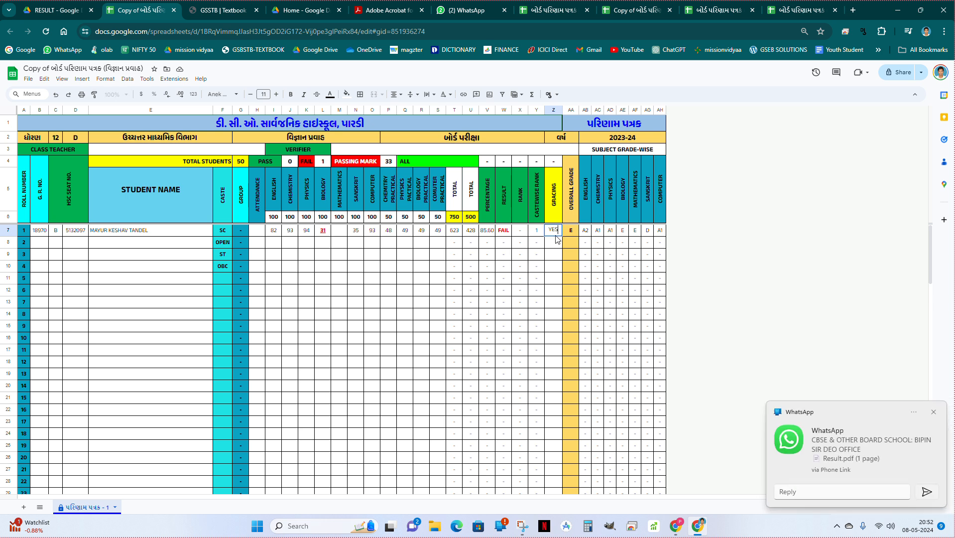
key("Return")
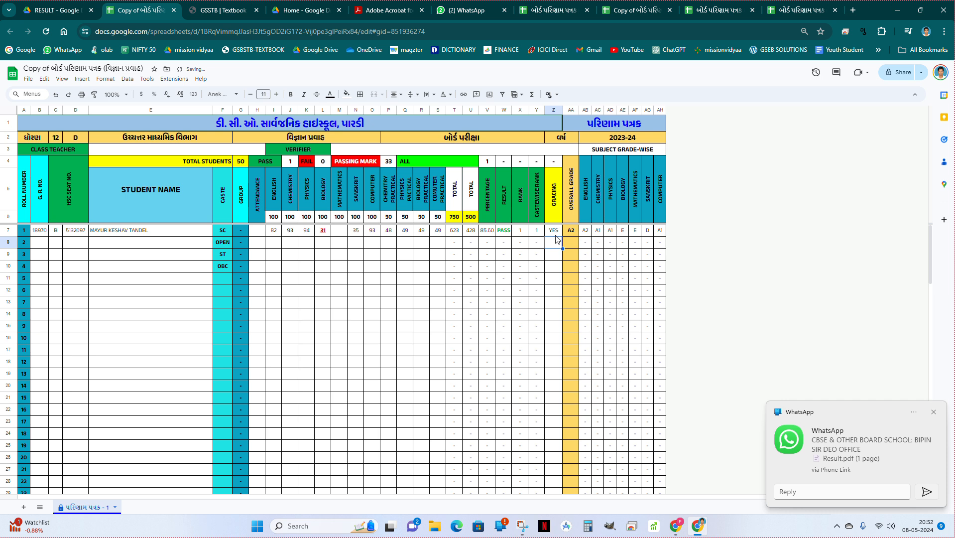
Change the Biology mark of the student with roll number 1 to 20.
left_click(322, 231)
type("20")
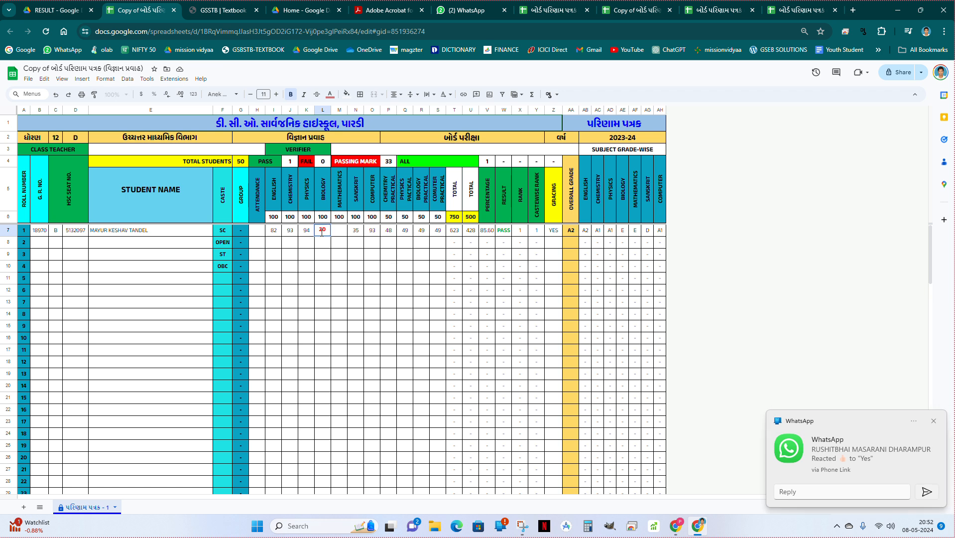
key("Down")
key("Down")
left_click(323, 232)
Replace the Gracing entry of the student with roll number 1 with CWSN.
left_click(552, 232)
type("Y")
type("W")
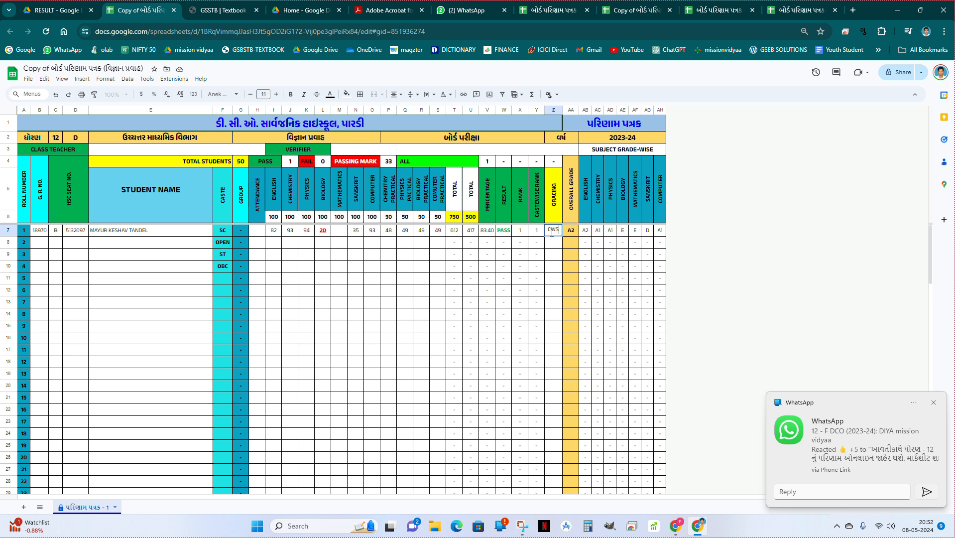
type("SN")
key("Return")
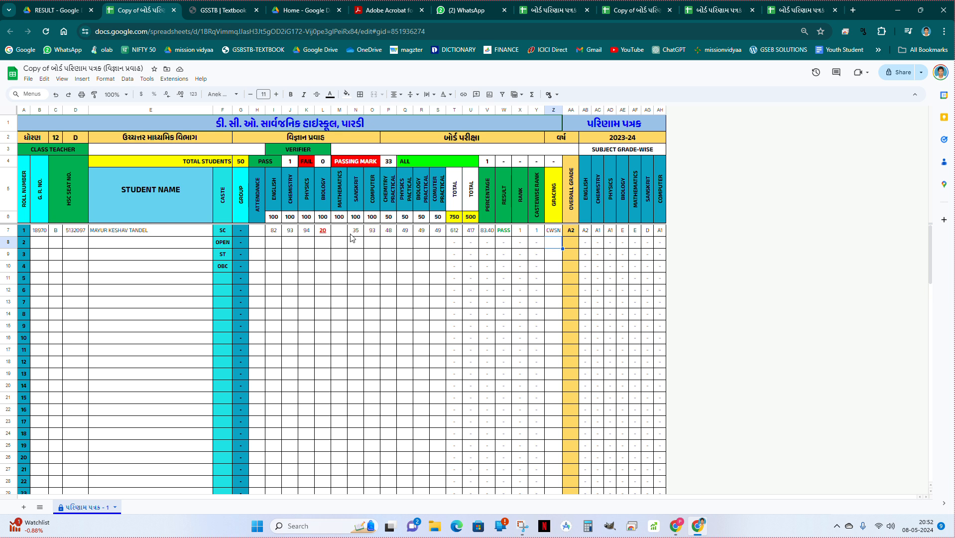
left_click(556, 233)
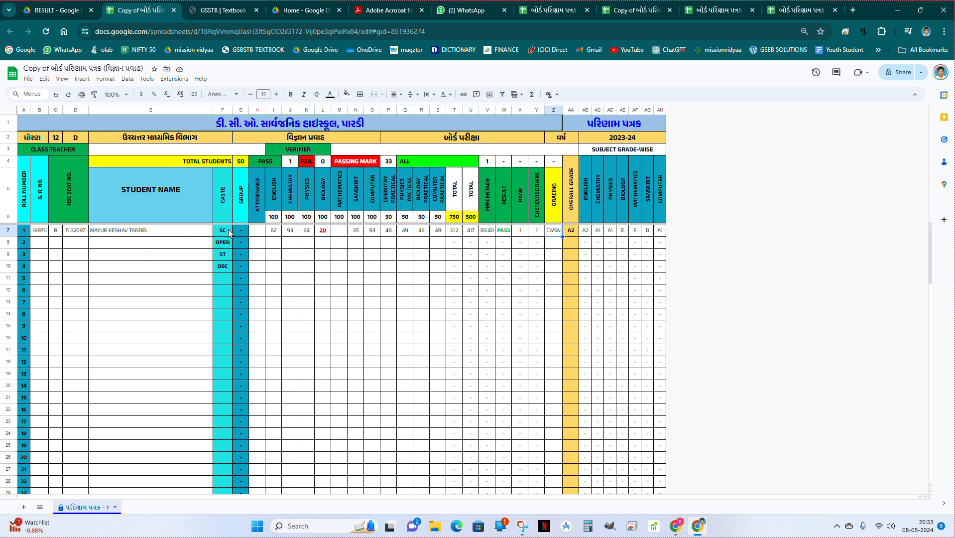
Check the total students cell and examine the subject-wise board exam result table below the student list.
left_click(241, 165)
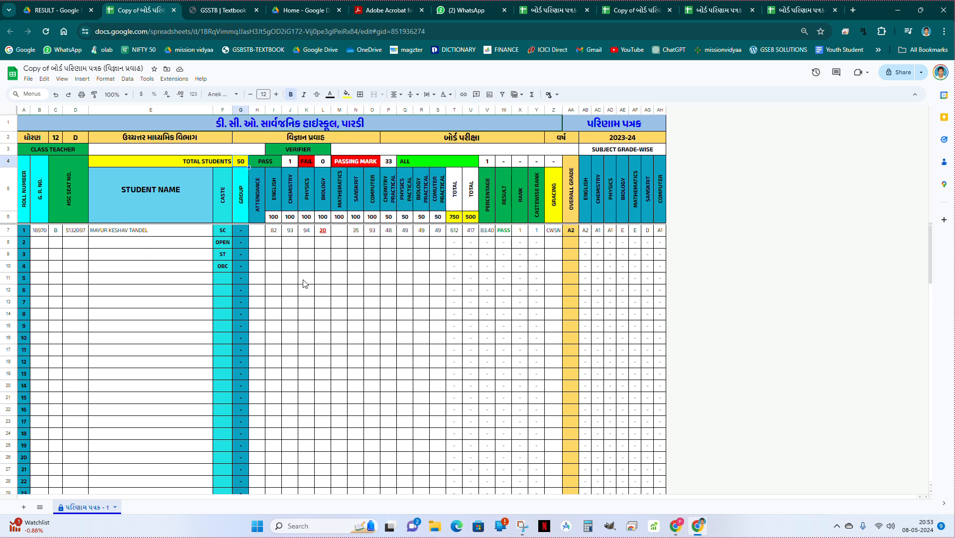
scroll(315, 304, "down", 10)
scroll(316, 307, "down", 10)
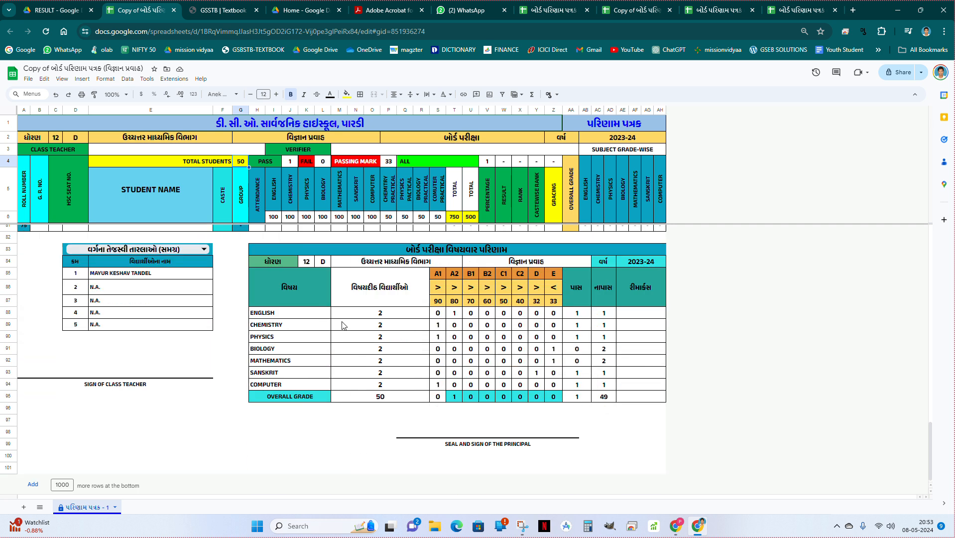
Set the subject-wise student counts to 50 for English, 51 for Chemistry and 50 for Physics in the board exam result table.
left_click(382, 327)
left_click(382, 313)
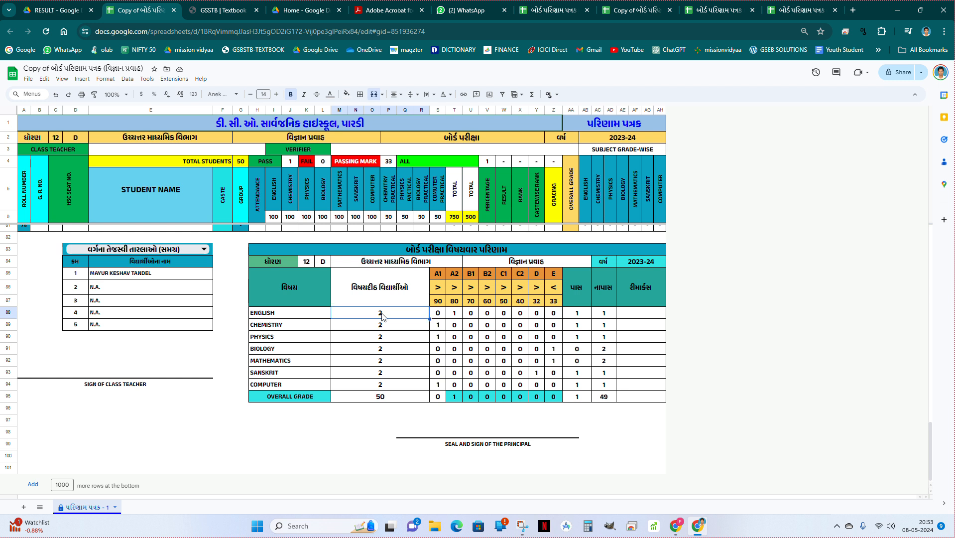
left_click(381, 326)
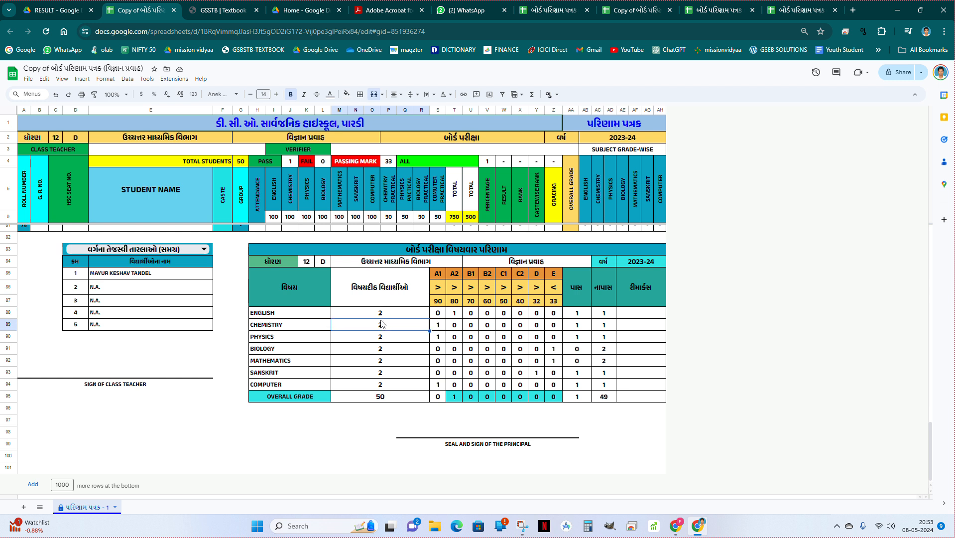
left_click(382, 314)
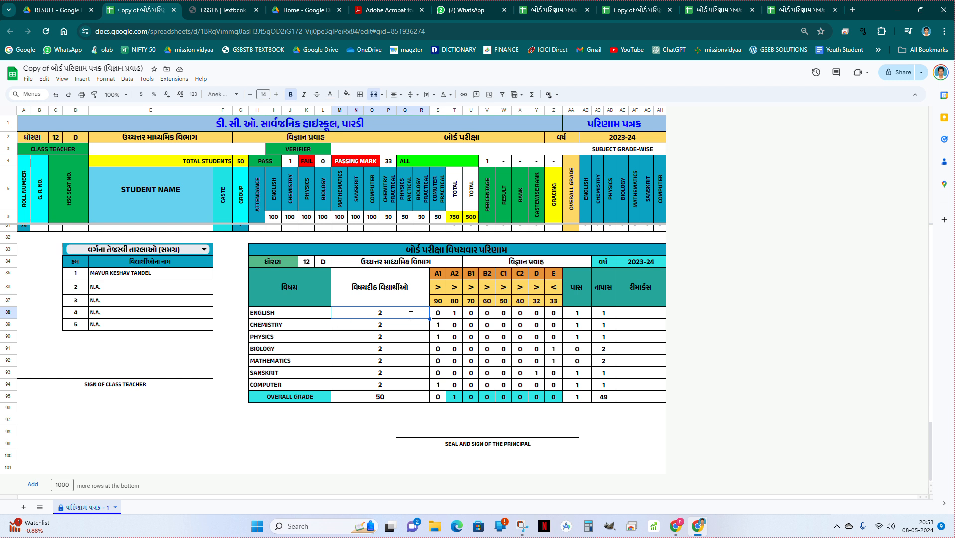
type("50")
key("Return")
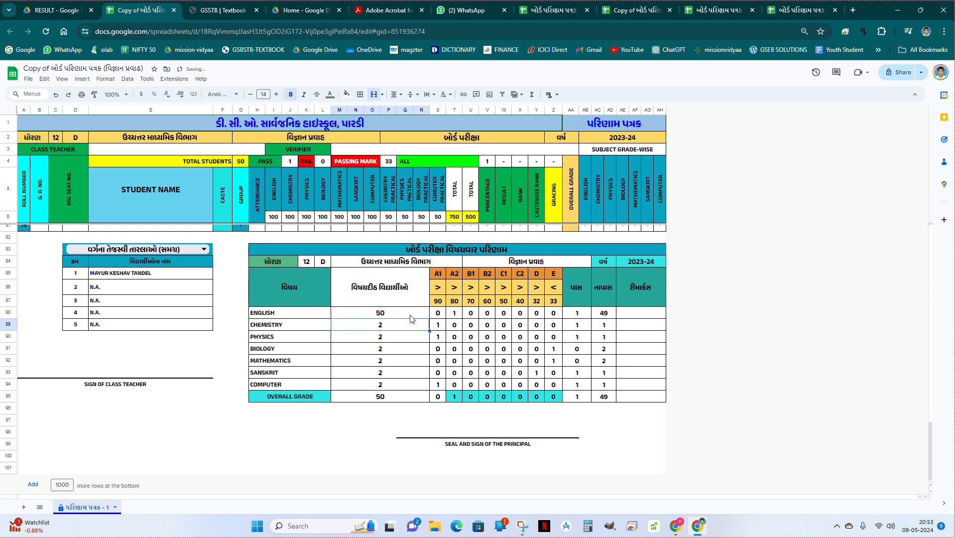
type("51")
key("Return")
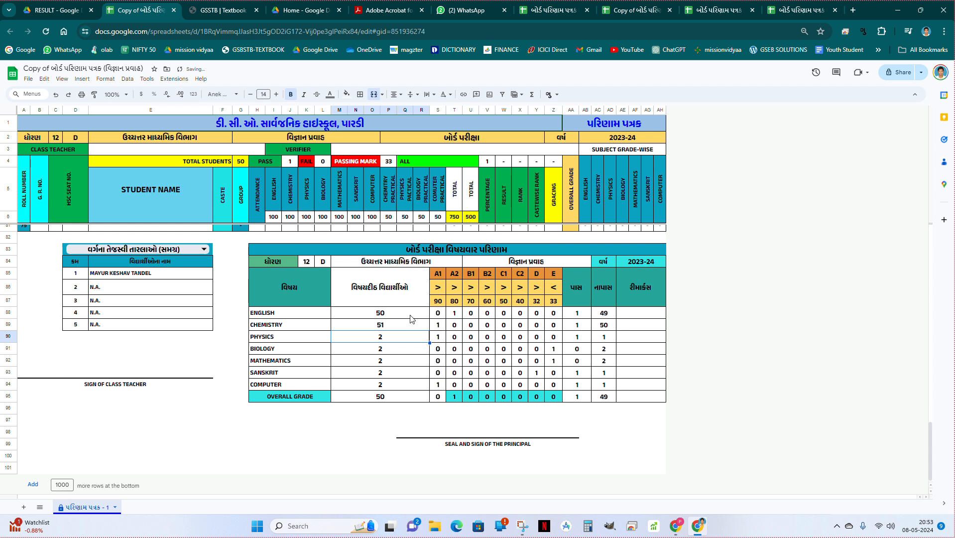
type("5")
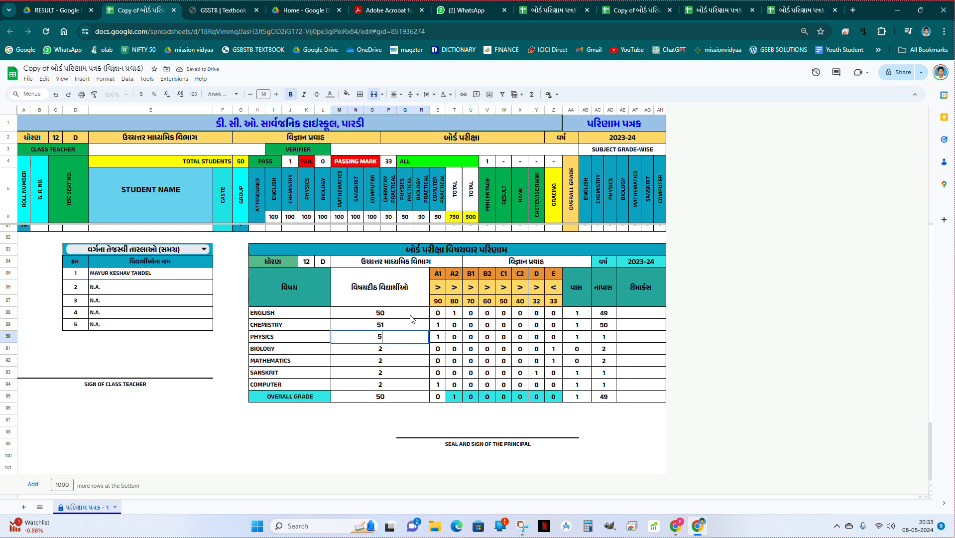
type("0")
left_click(406, 373)
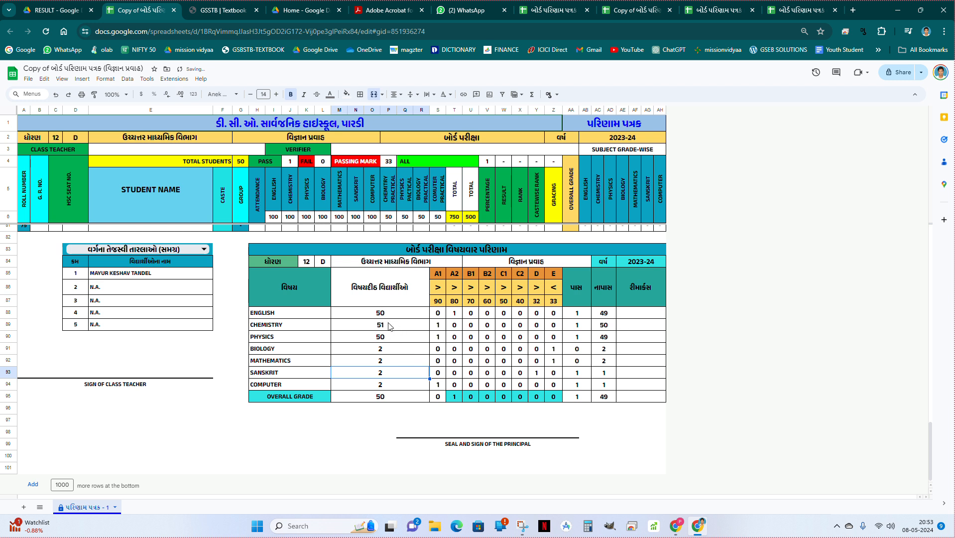
Set the student count in the OVERALL GRADE row of the subject-wise result table to 55.
left_click(390, 401)
type("55")
key("Return")
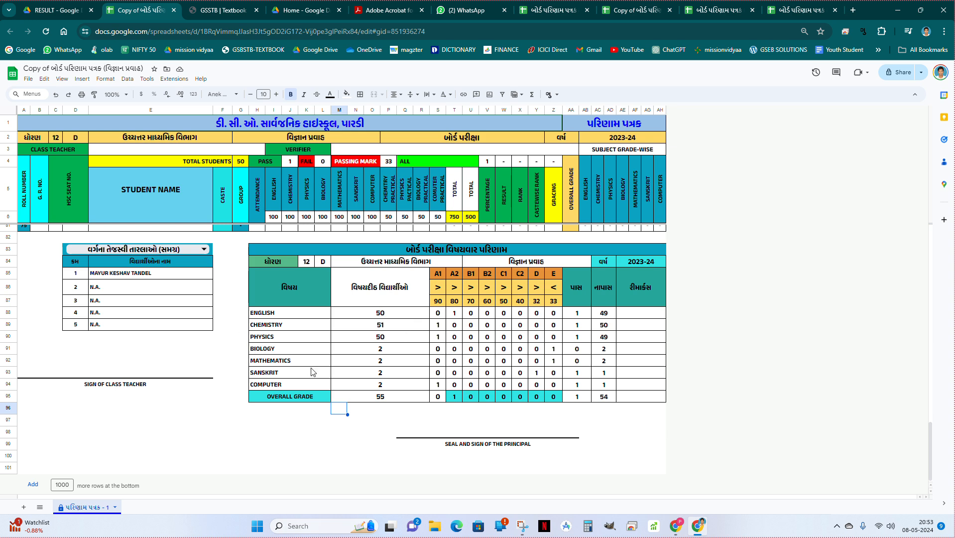
Select the overall (સમગ્ર) option for the class toppers list below the student rows.
scroll(311, 370, "up", 1)
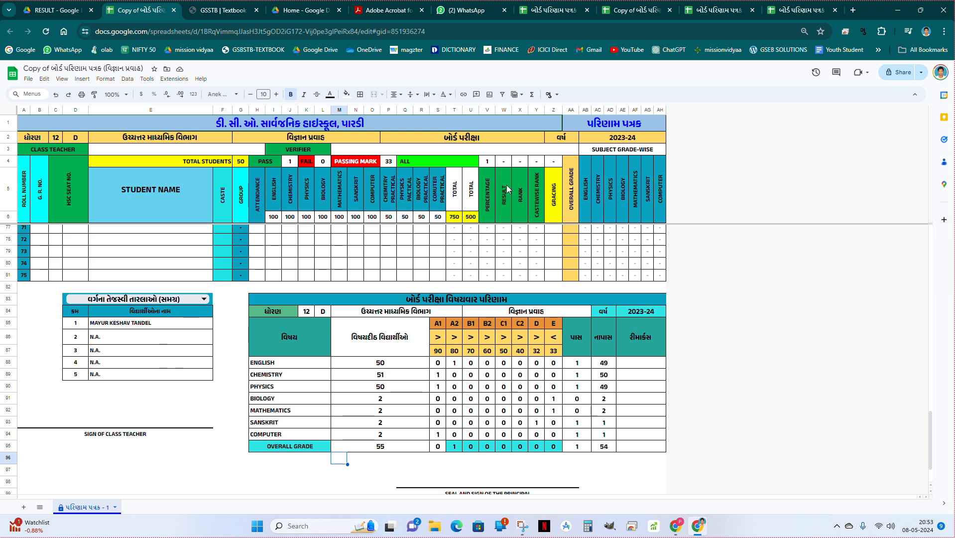
left_click(205, 299)
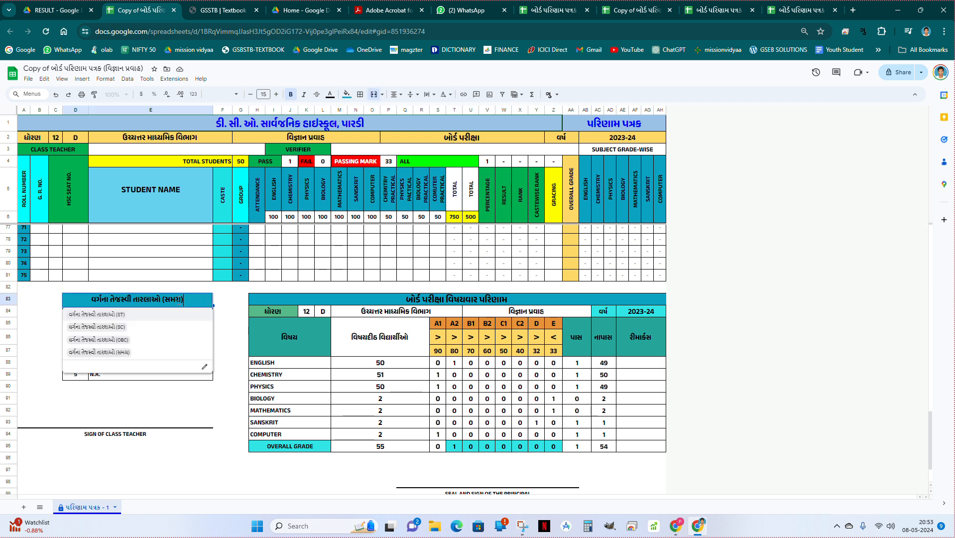
left_click(128, 351)
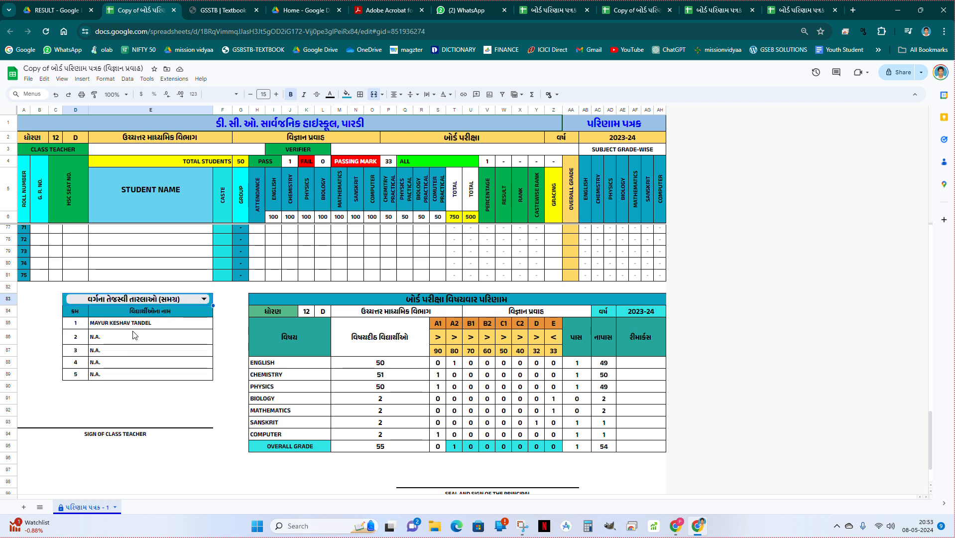
Check the summary cells beside the ALL label and the heading of the subject-wise result table.
left_click(485, 162)
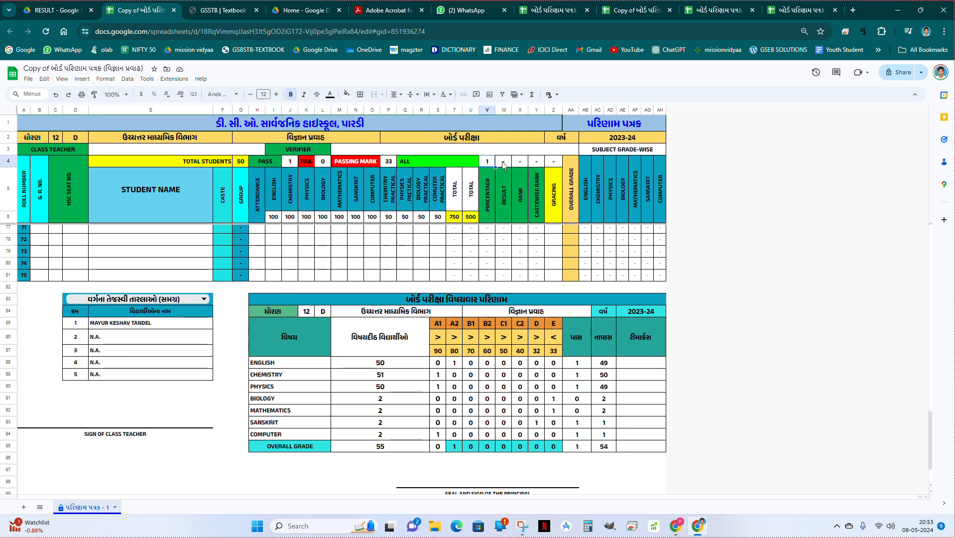
left_click(503, 162)
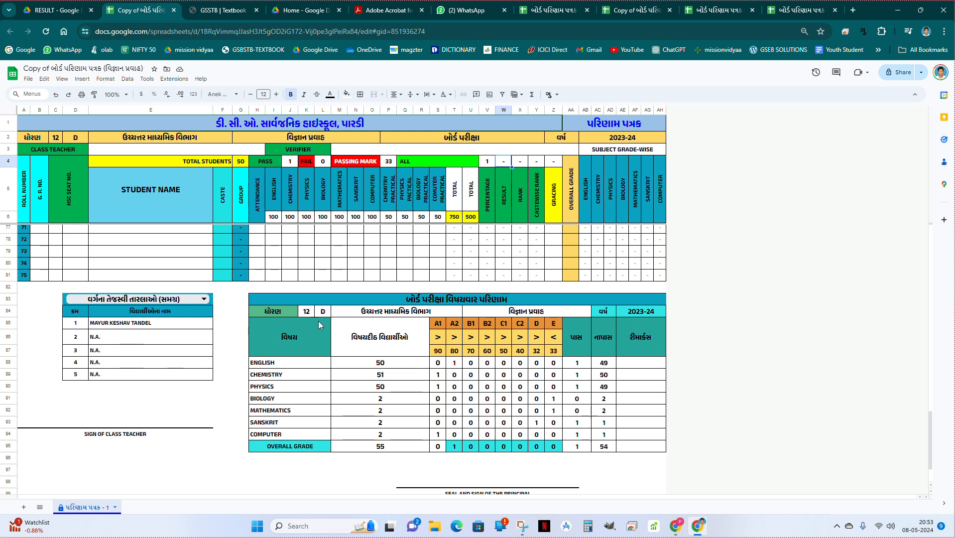
left_click(329, 302)
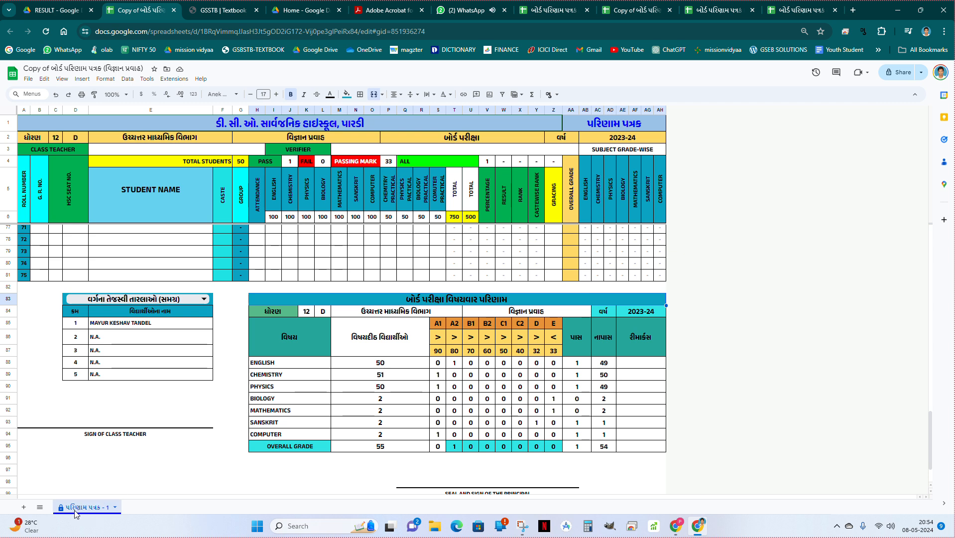
Duplicate the પરિણામ પત્રક - 1 sheet, then duplicate the resulting copy to make a third sheet.
right_click(91, 513)
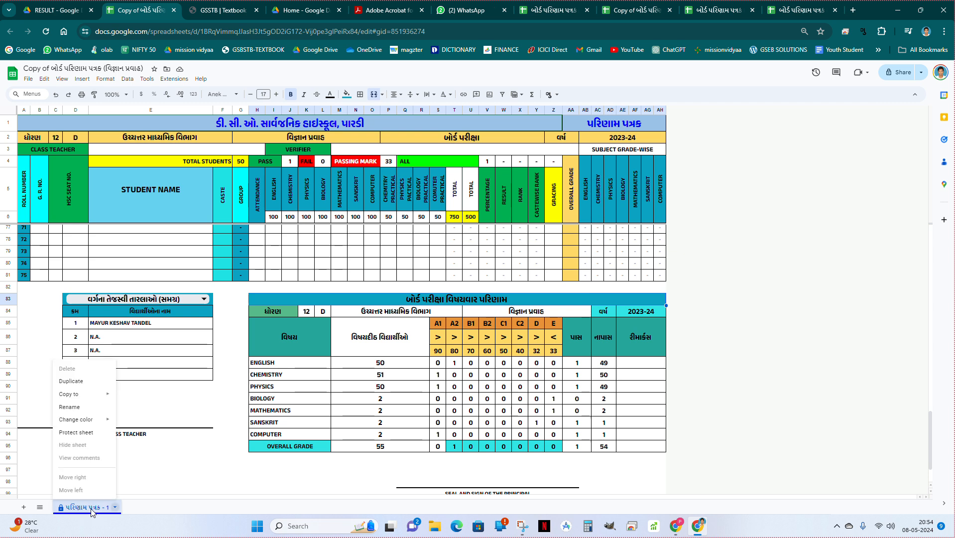
left_click(82, 385)
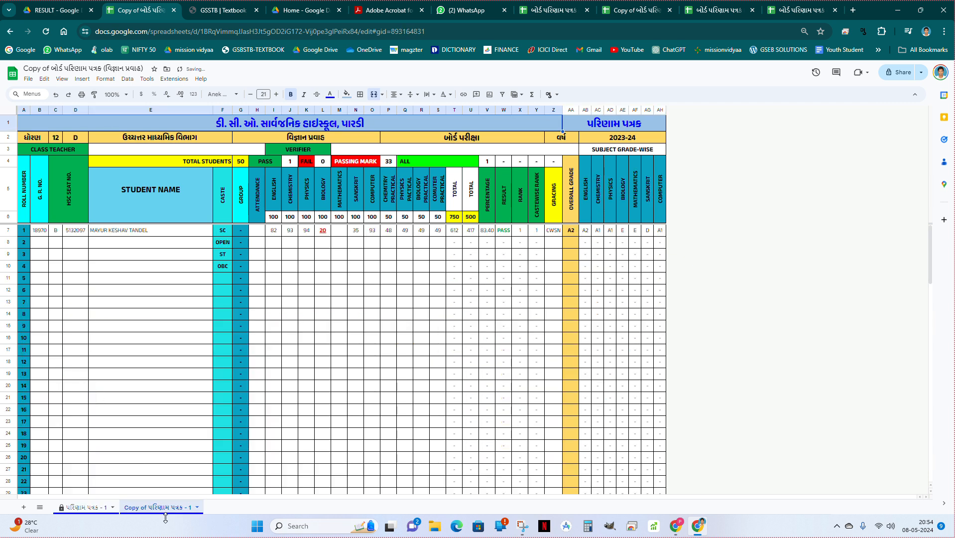
right_click(166, 513)
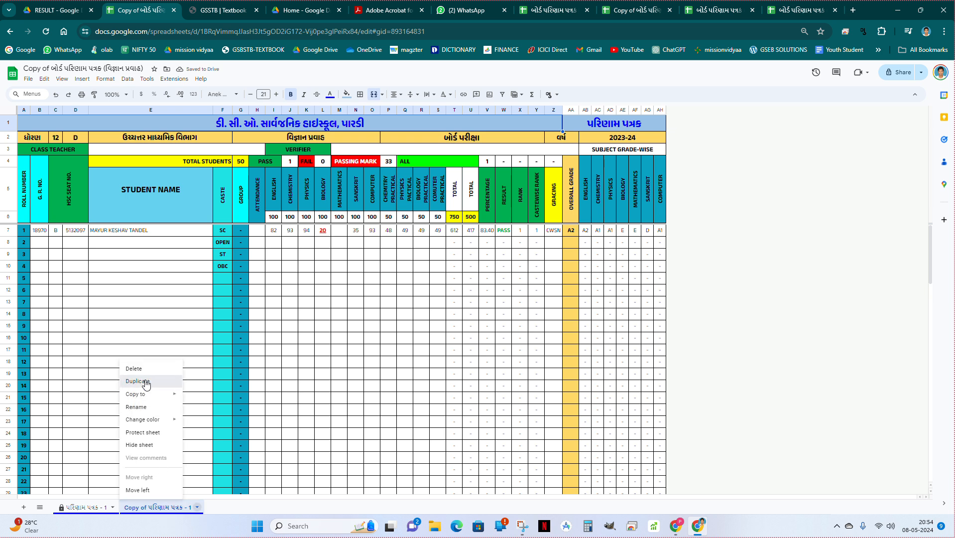
left_click(145, 382)
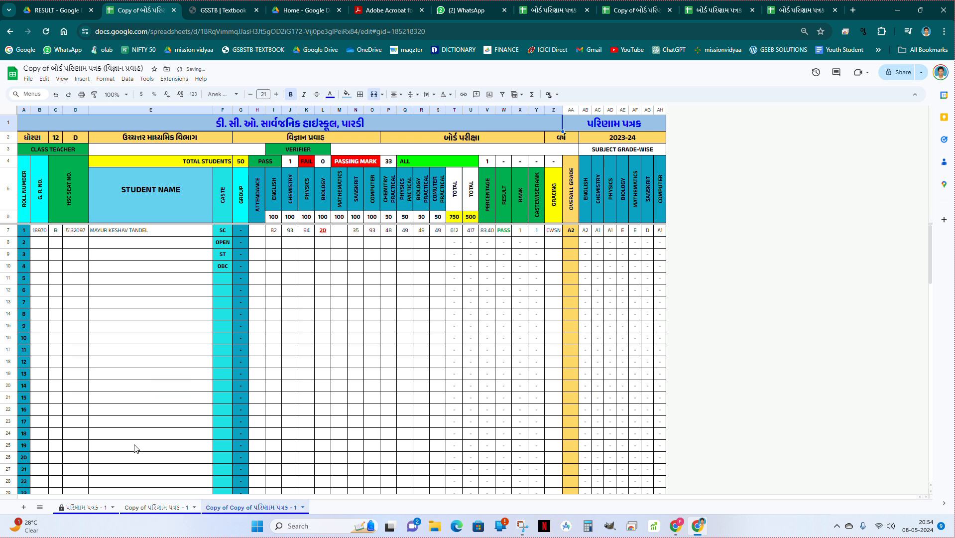
Rename the original પરિણામ પત્રક - 1 sheet as 12-A.
left_click(91, 508)
right_click(92, 508)
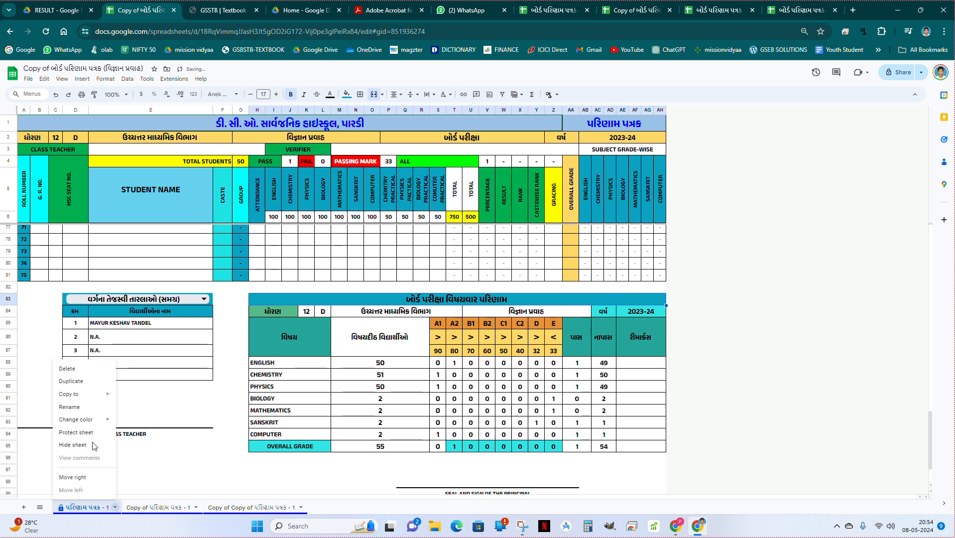
left_click(85, 408)
type("12-")
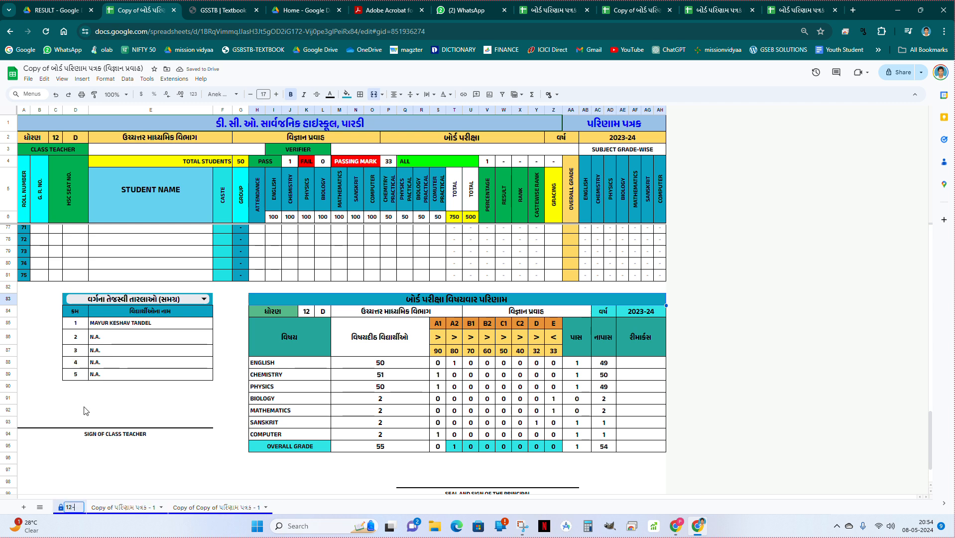
type("A")
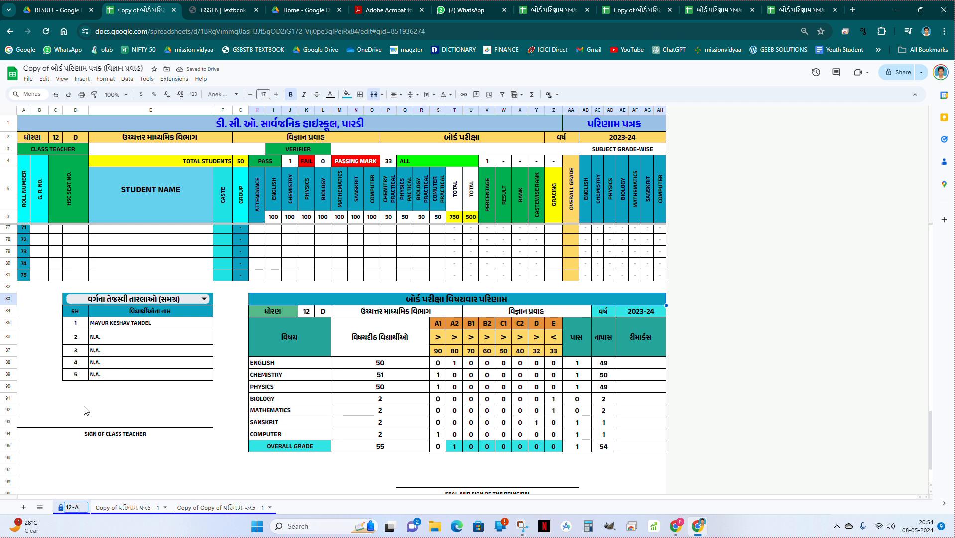
Rename the first duplicated sheet as 12-B.
left_click(128, 508)
right_click(129, 506)
left_click(125, 411)
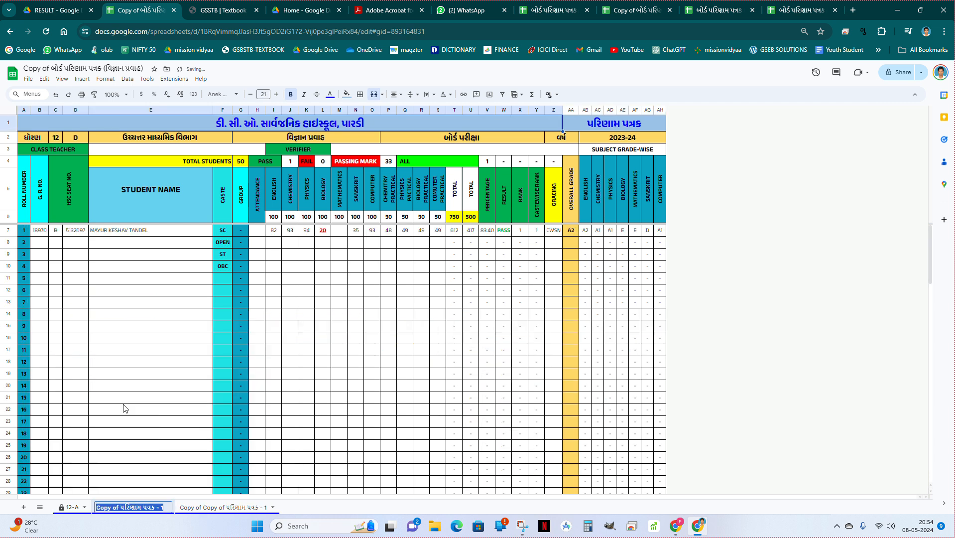
type("12-B")
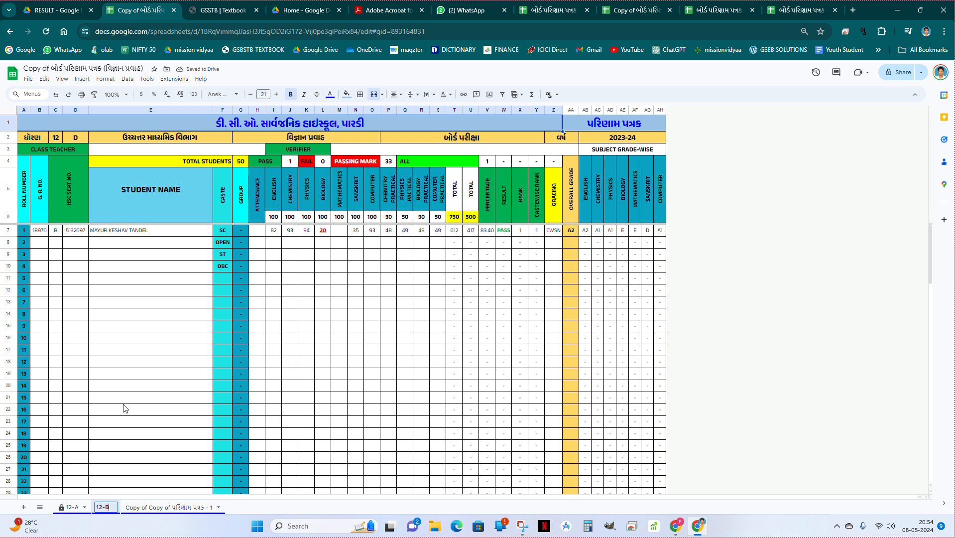
Rename the second duplicated sheet as 12-C.
left_click(154, 507)
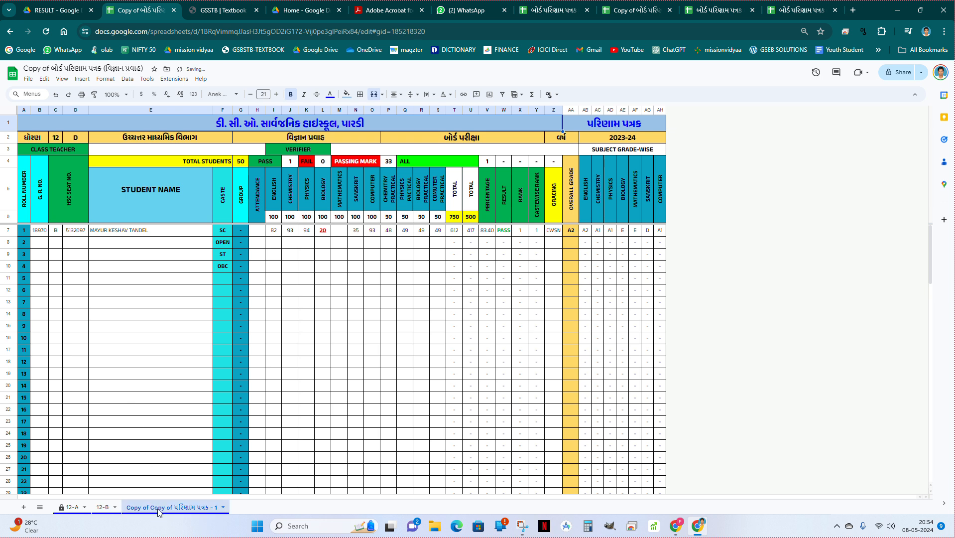
right_click(155, 508)
left_click(139, 407)
type("12-C")
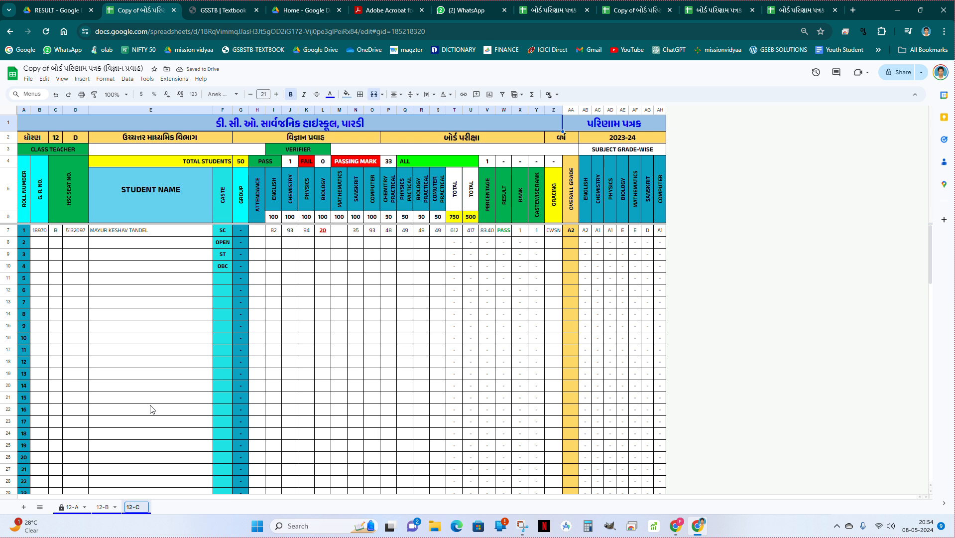
Compare the 12-A, 12-B and 12-C class sheets, finishing on 12-A.
left_click(72, 506)
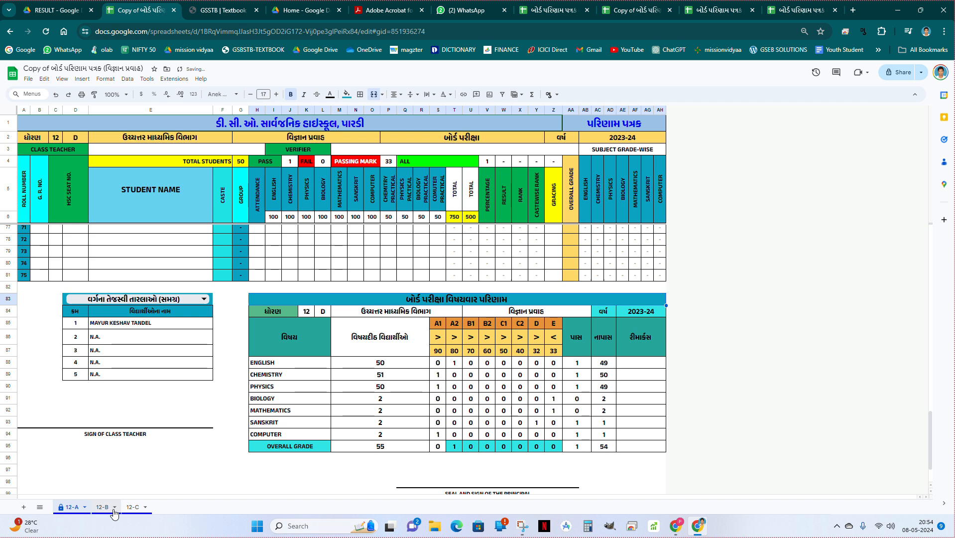
left_click(111, 509)
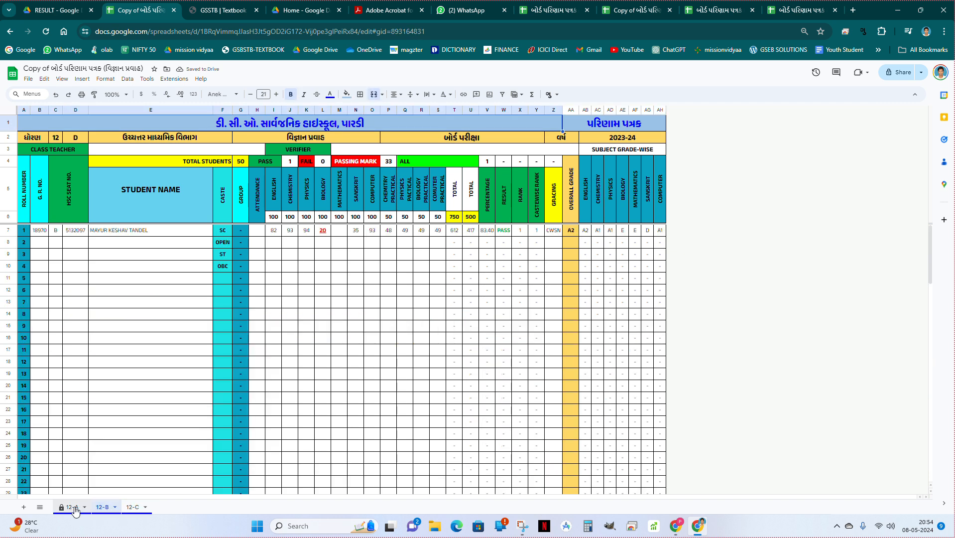
left_click(73, 508)
left_click(104, 508)
left_click(72, 507)
left_click(105, 508)
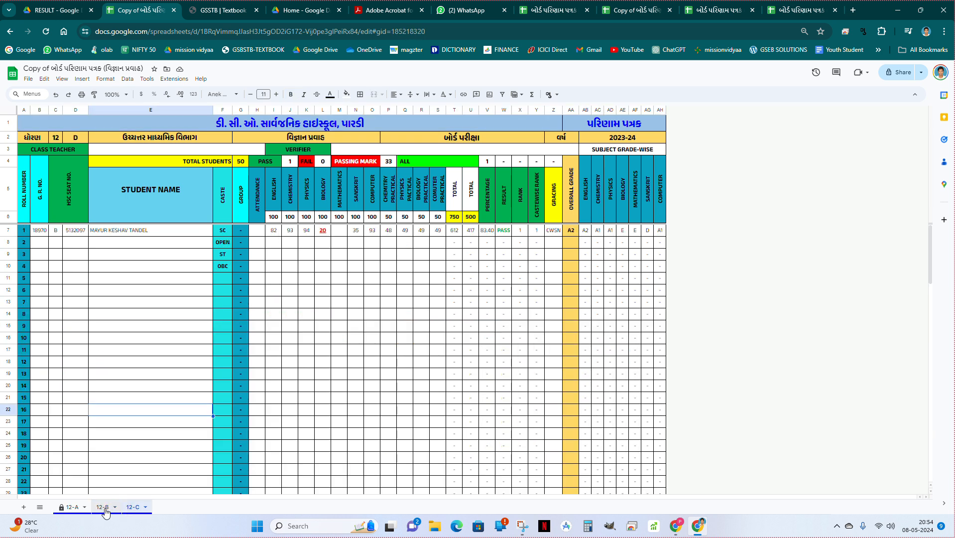
left_click(73, 507)
left_click(103, 508)
left_click(72, 507)
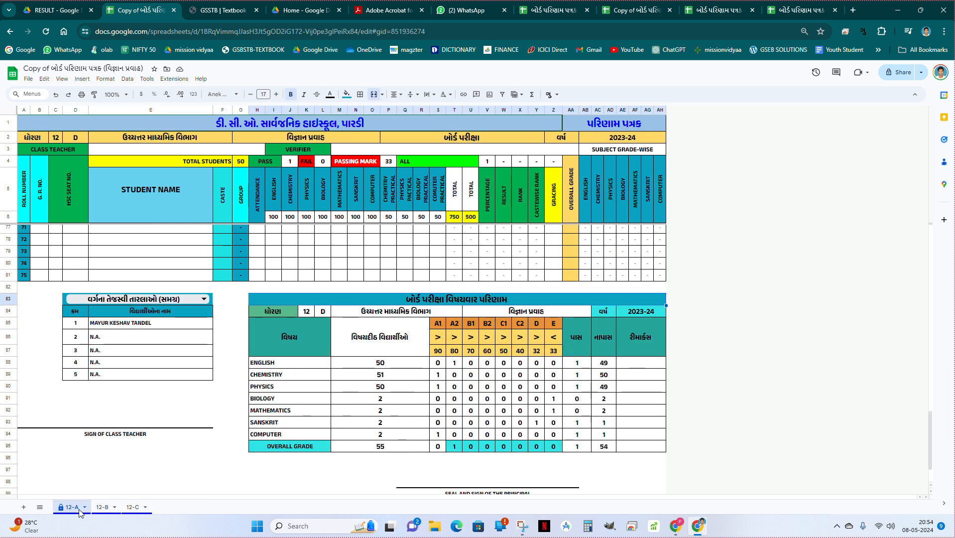
Open the print settings for the 12-A sheet and examine its pages in the preview.
scroll(328, 354, "up", 5)
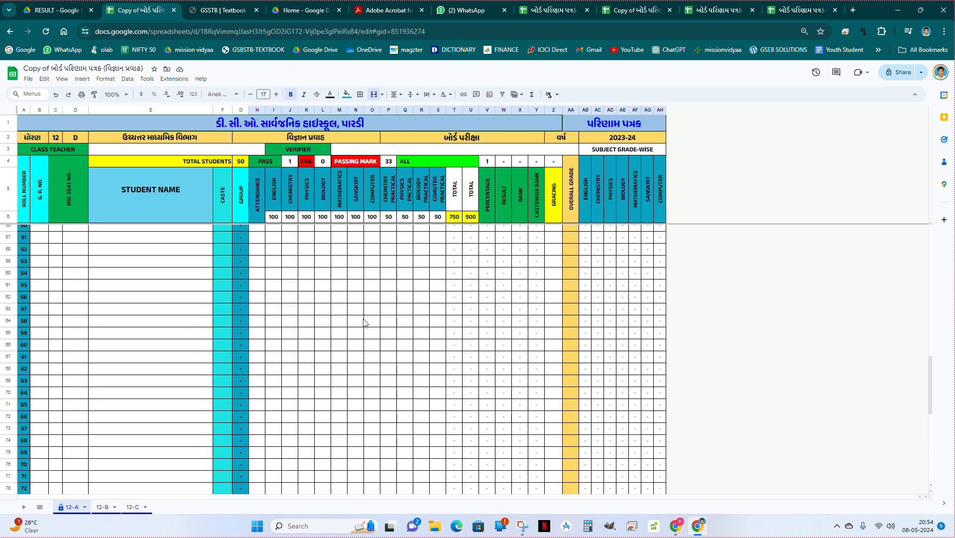
left_click(362, 319)
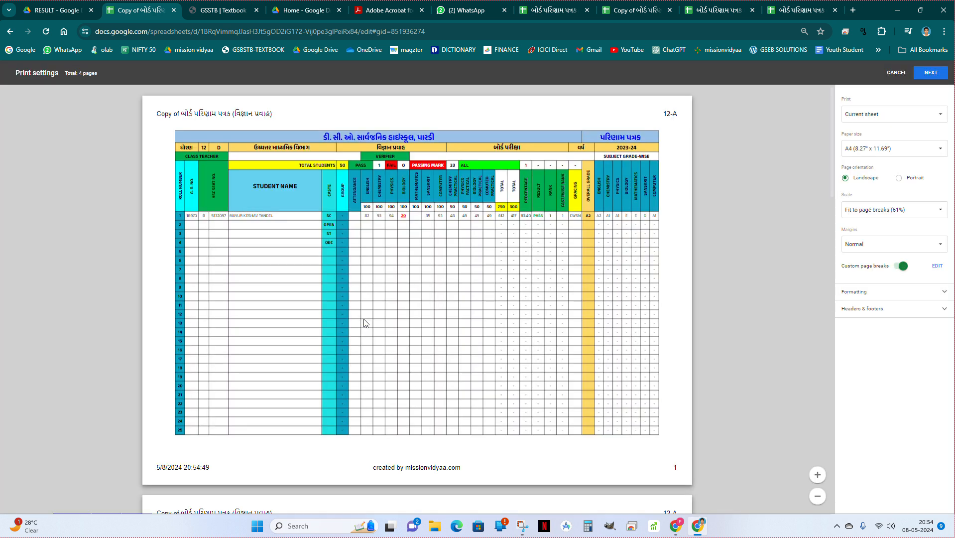
scroll(401, 261, "down", 5)
scroll(401, 264, "down", 10)
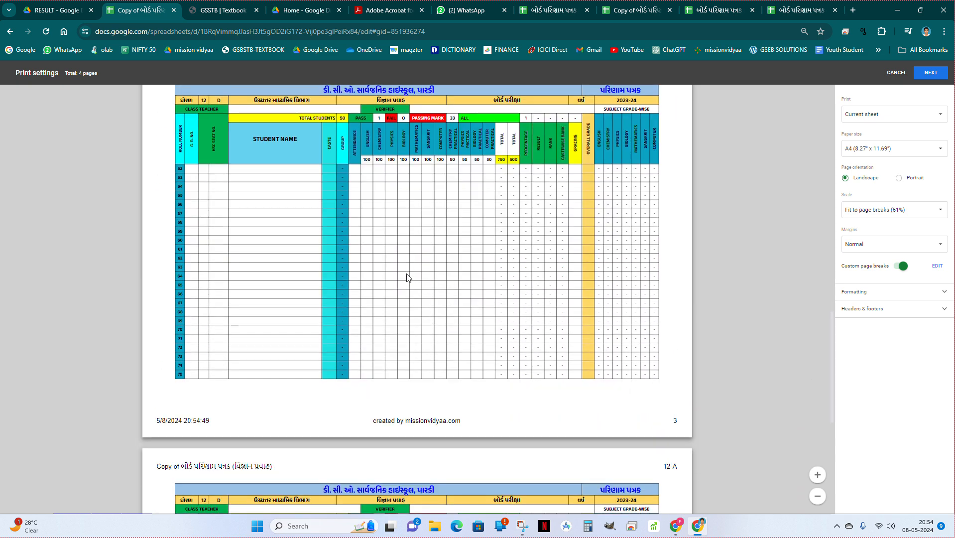
scroll(407, 274, "up", 10)
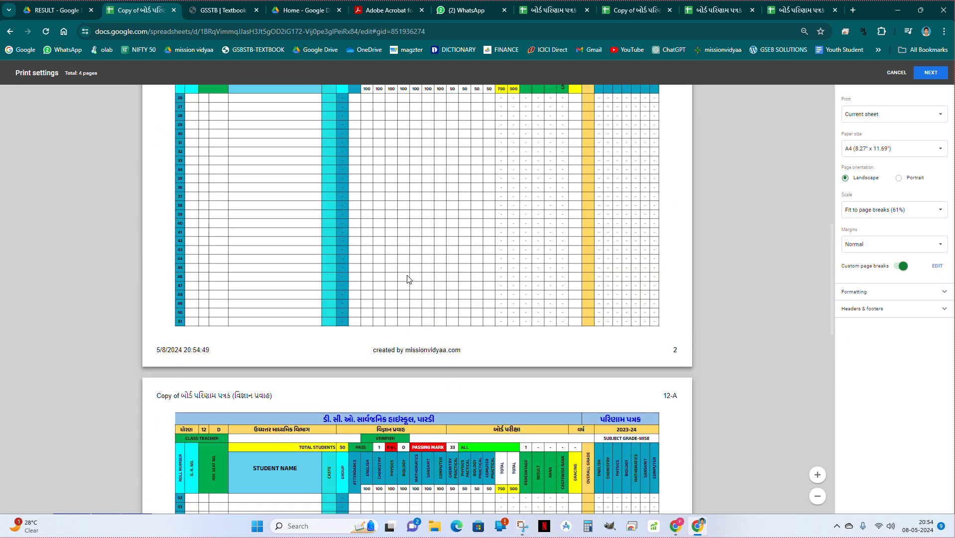